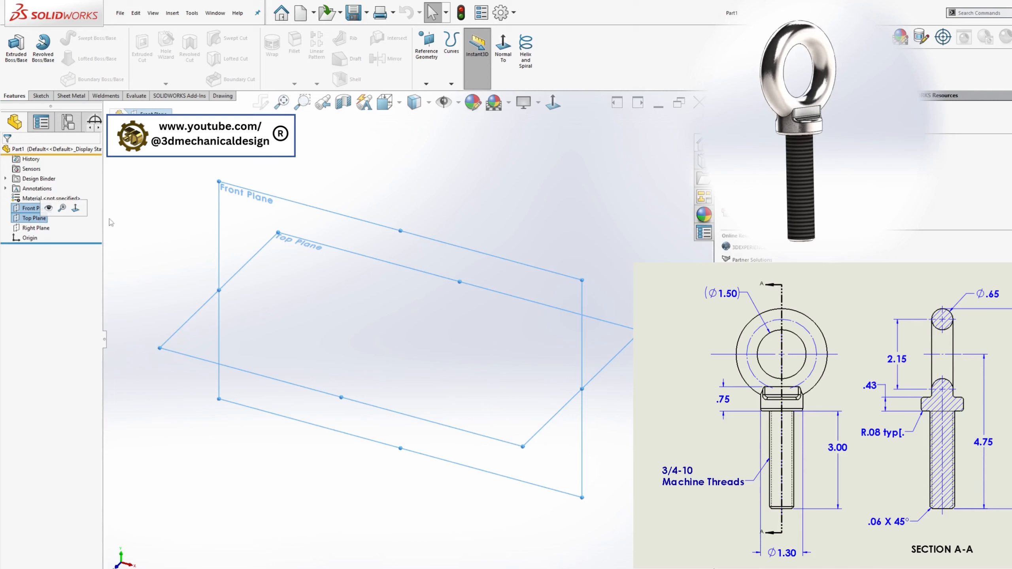
Create a reference axis at the intersection of the Front Plane and the Top Plane.
left_click(426, 44)
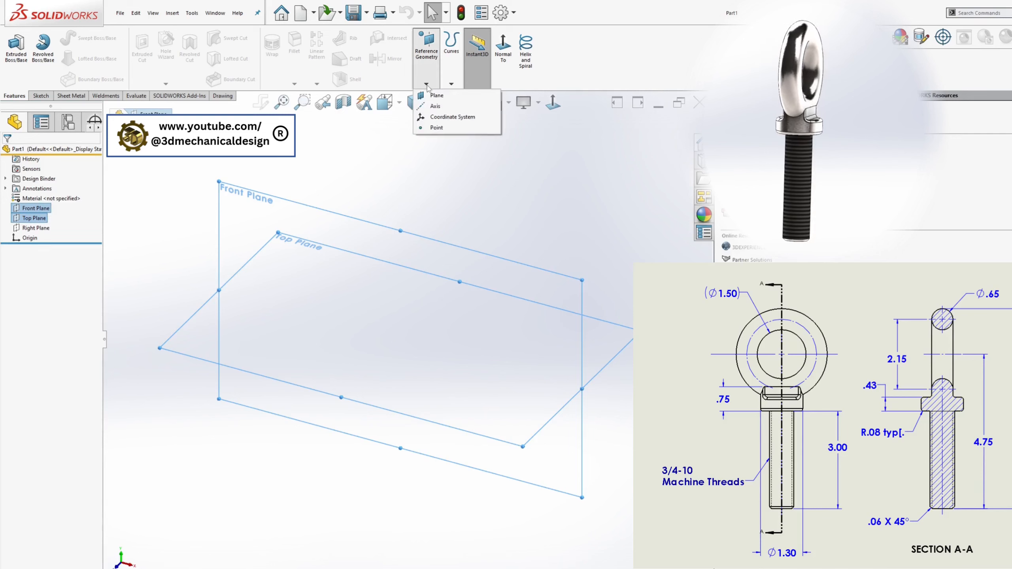
left_click(435, 105)
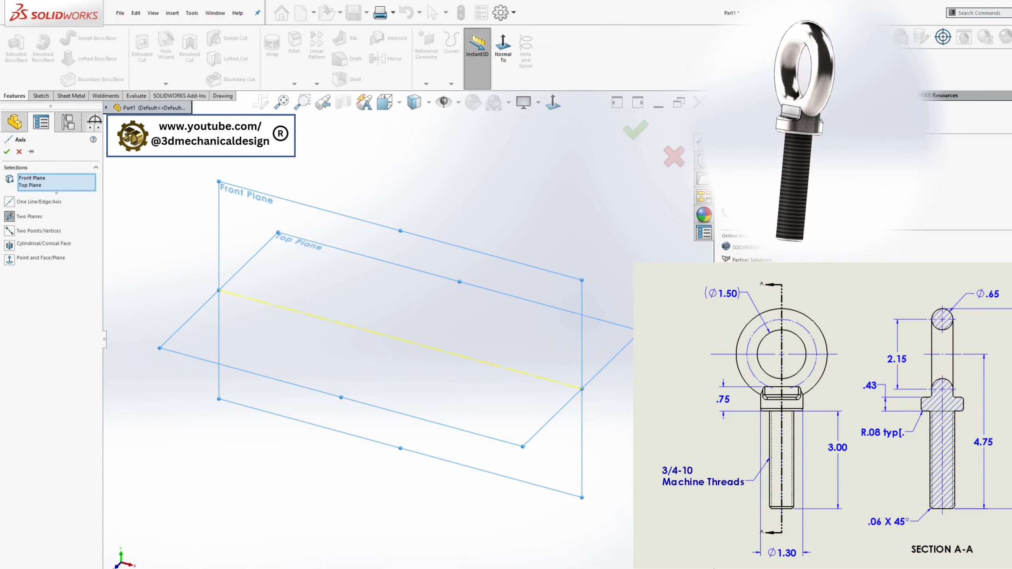
left_click(7, 152)
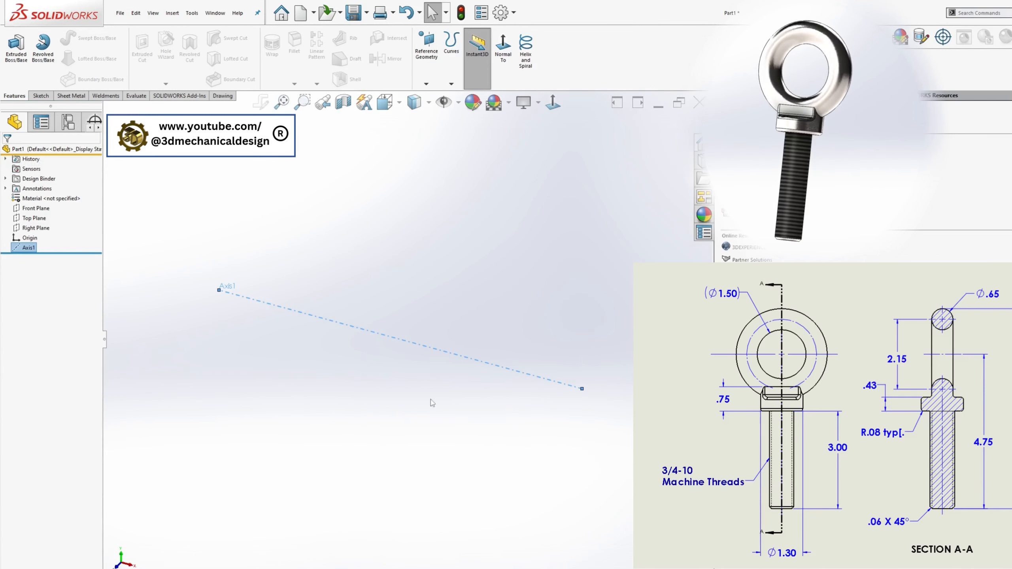
Sketch a vertical centerline about 2.7 in long on the Front Plane, beside the origin and crossing the reference axis.
middle_click_drag(431, 395, 458, 348)
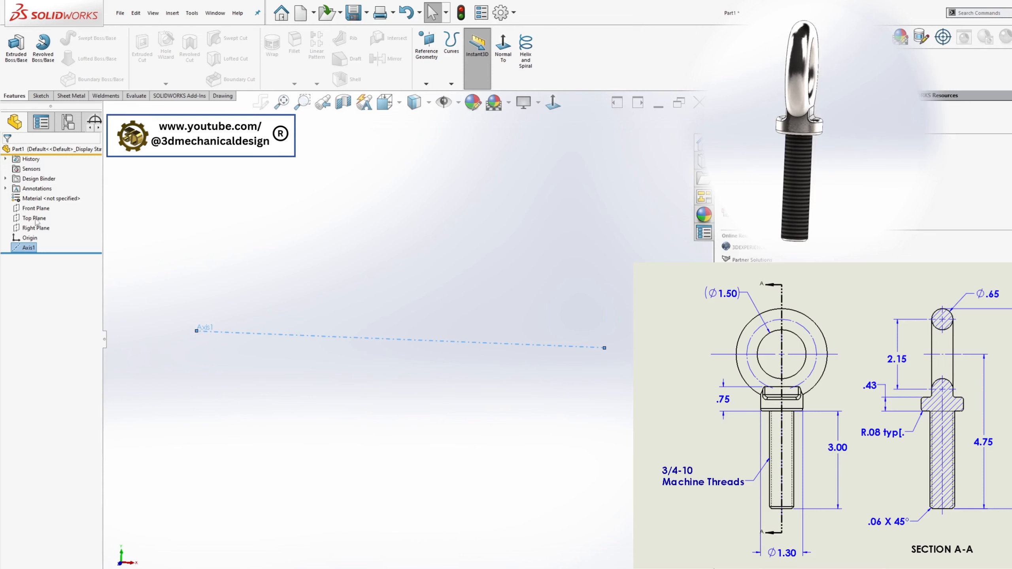
left_click(35, 208)
left_click(554, 102)
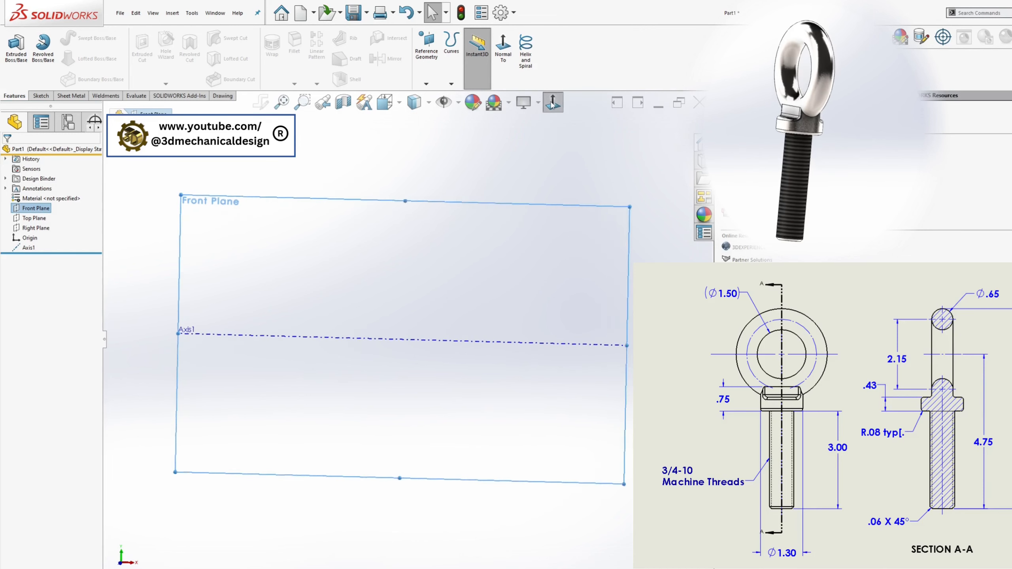
left_click(45, 98)
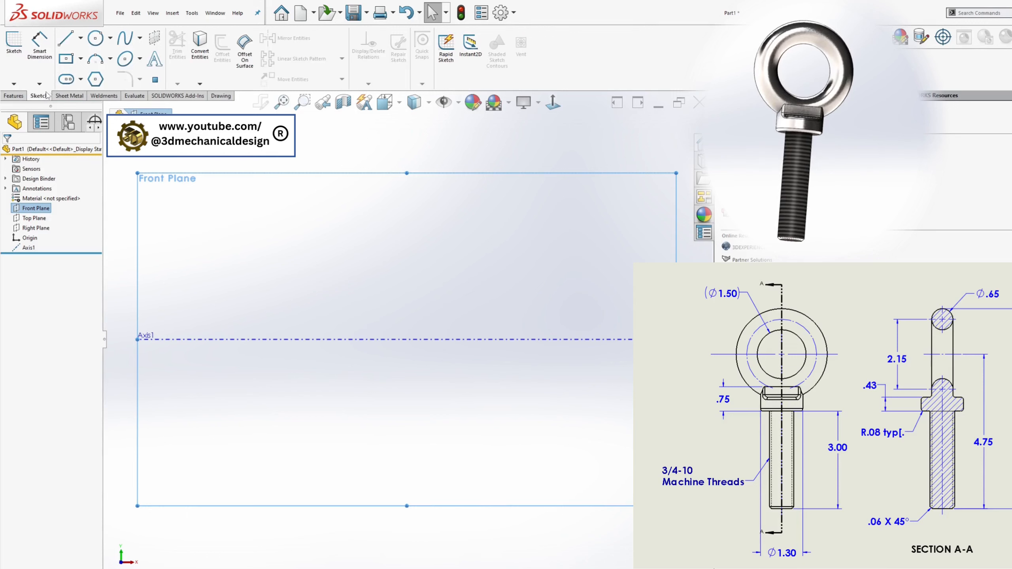
left_click(80, 38)
left_click(69, 66)
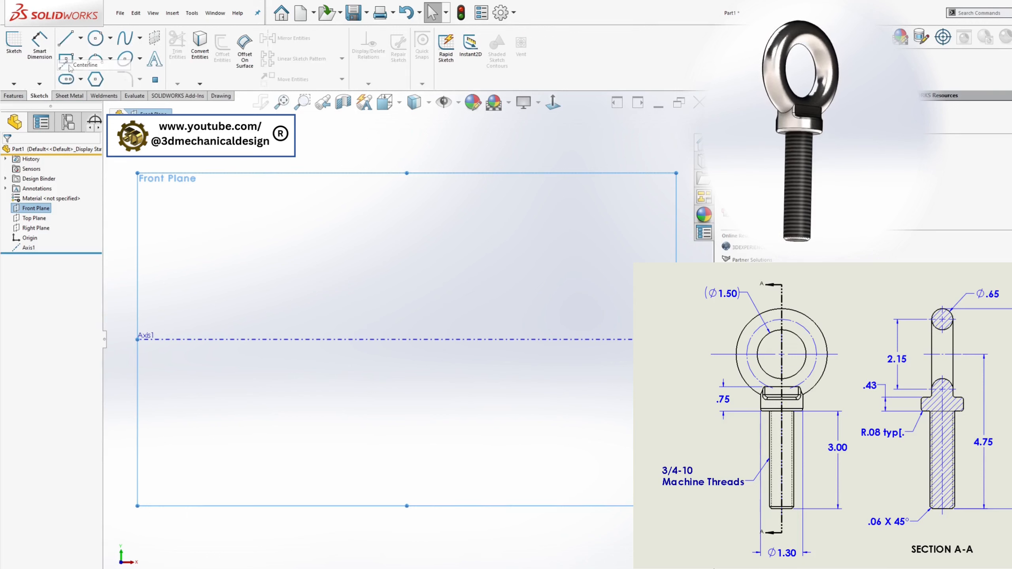
left_click(381, 414)
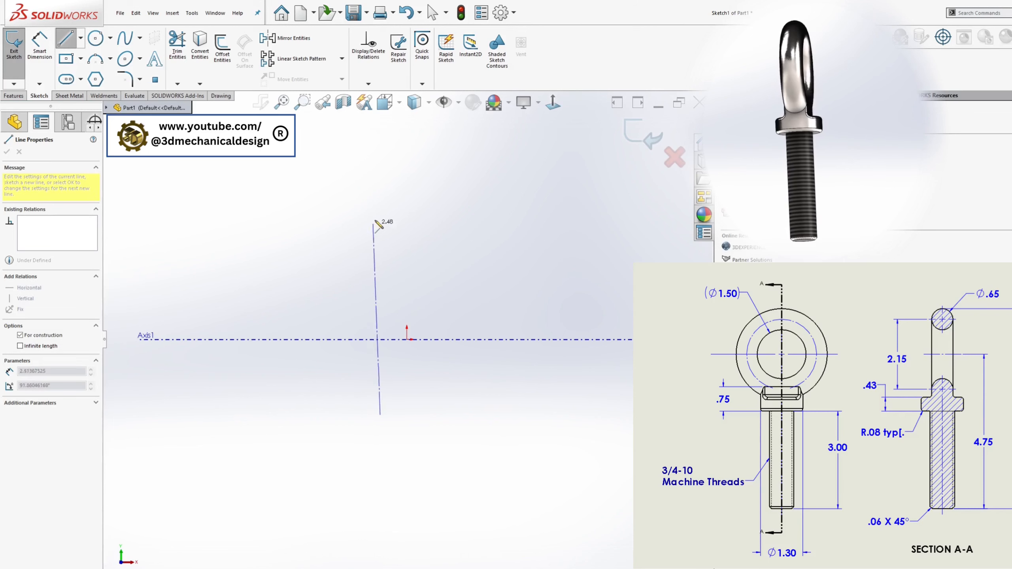
left_click(380, 209)
key("Escape")
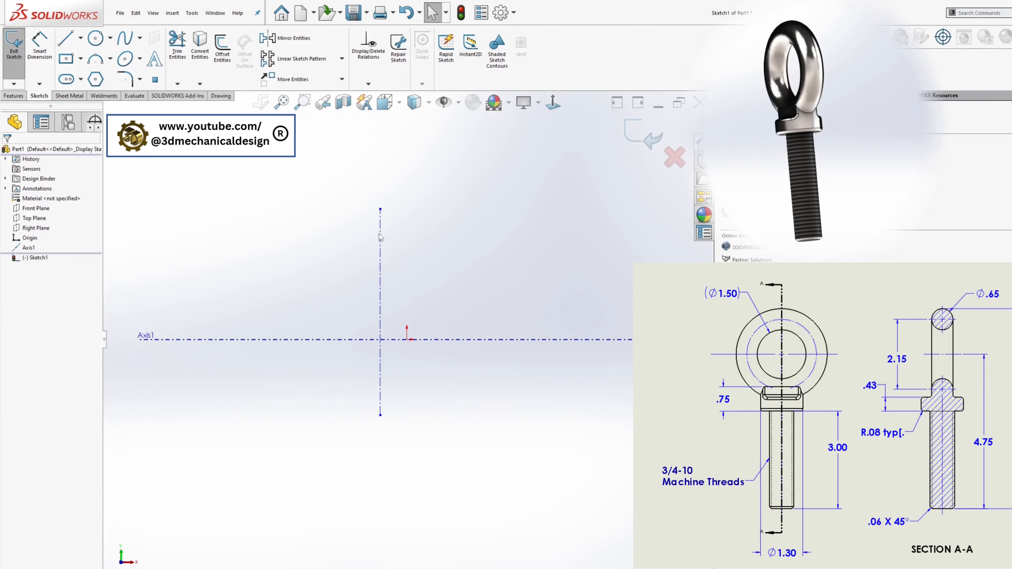
Add a Midpoint relation between the vertical centerline and the origin.
left_click(380, 238)
left_click(407, 340, "ctrl")
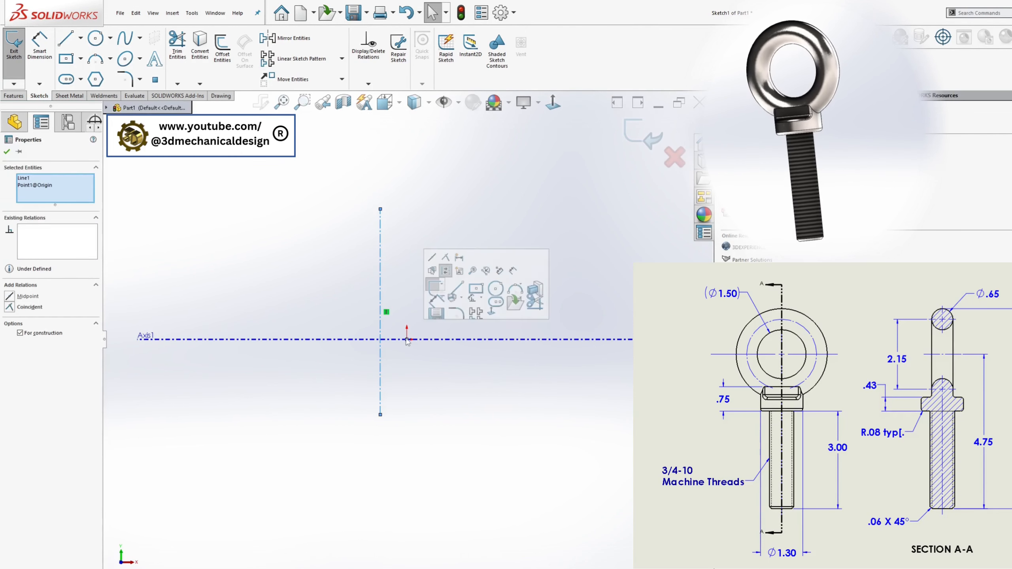
left_click(27, 295)
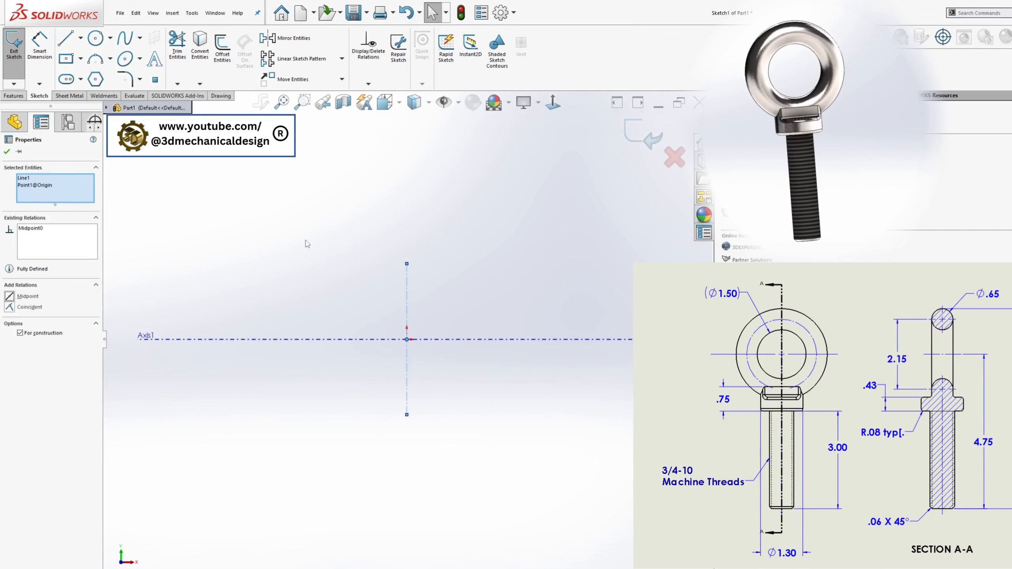
left_click(309, 242)
Dimension the centerline's length as 1.5+0.65 in.
left_click(39, 47)
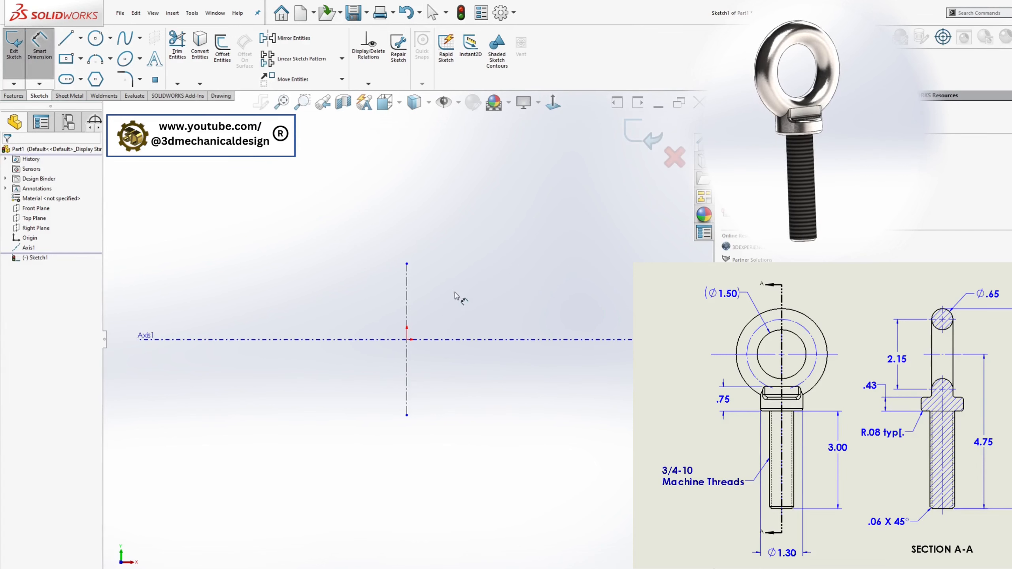
left_click(407, 303)
left_click(485, 310)
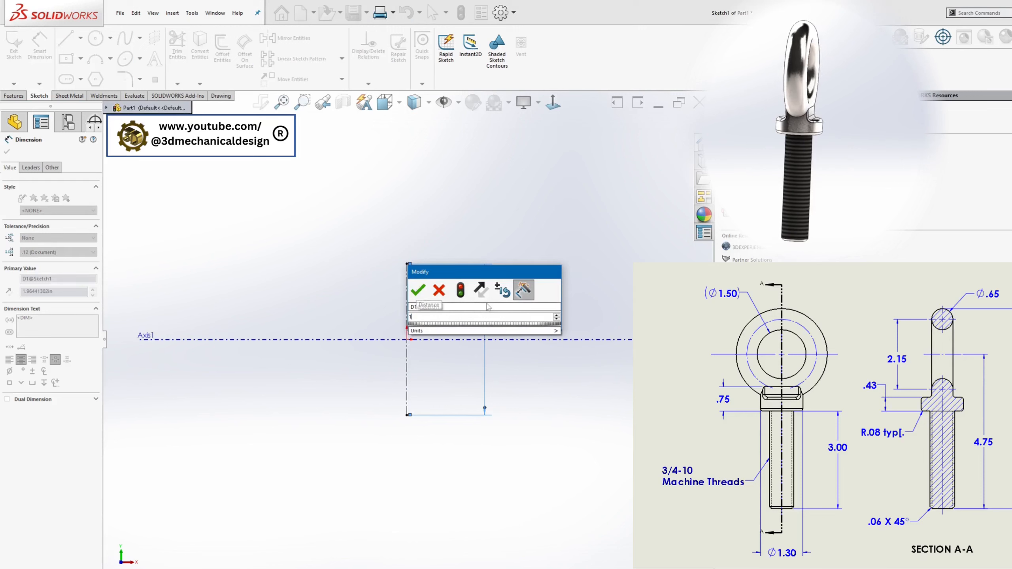
type("1.5+0.65")
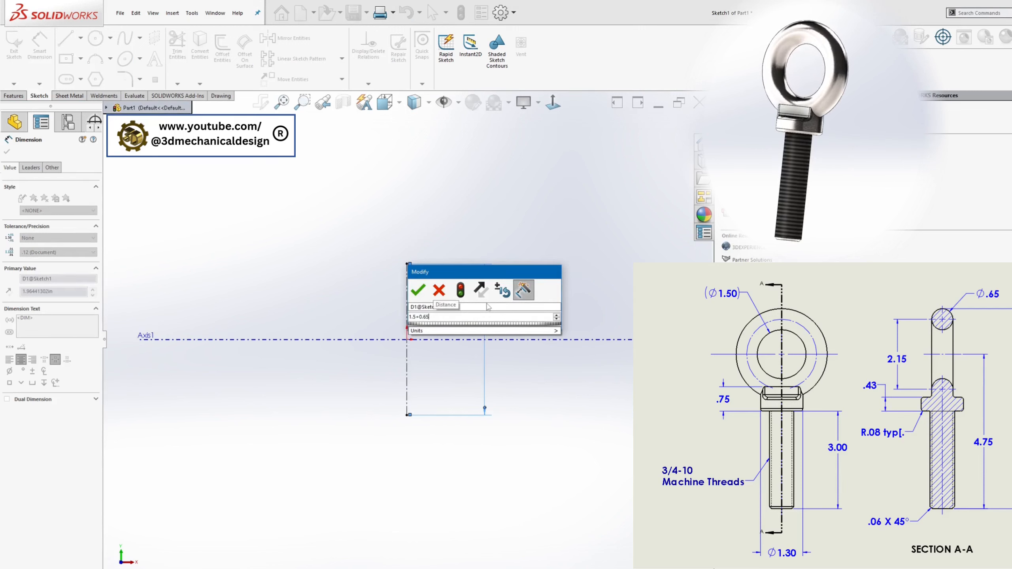
key("Return")
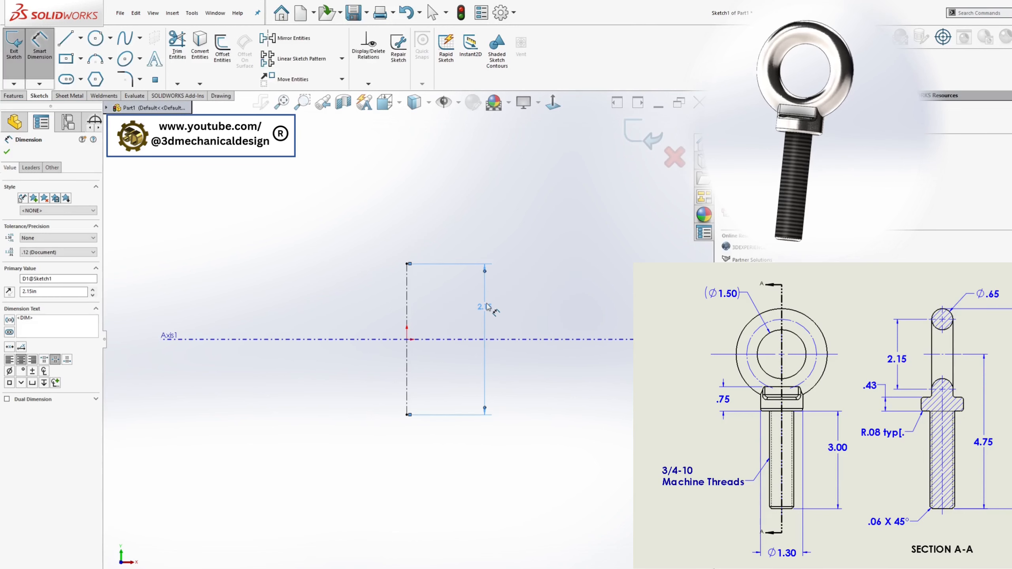
Sketch a circle with a radius of about 0.27 in, centred on the centerline's upper endpoint.
left_click(95, 38)
left_click(406, 264)
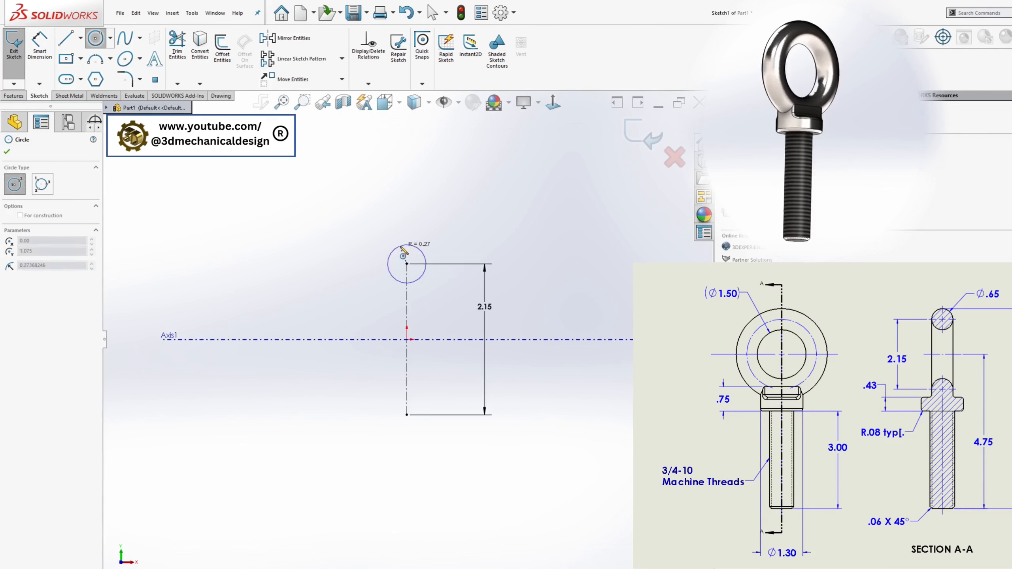
left_click(401, 246)
Dimension the circle's diameter as 0.65 in.
left_click(39, 44)
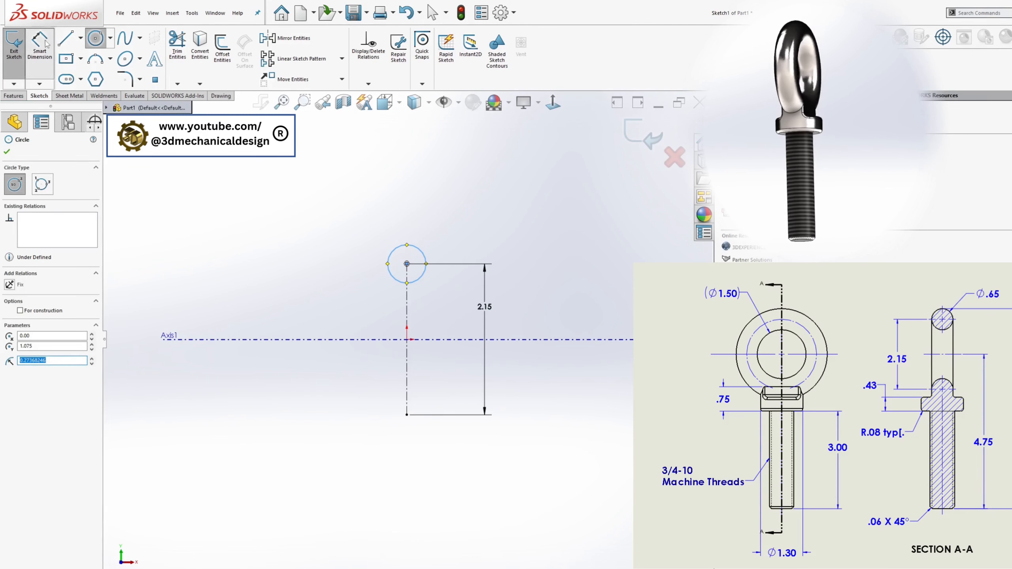
left_click(421, 250)
left_click(457, 219)
type("0")
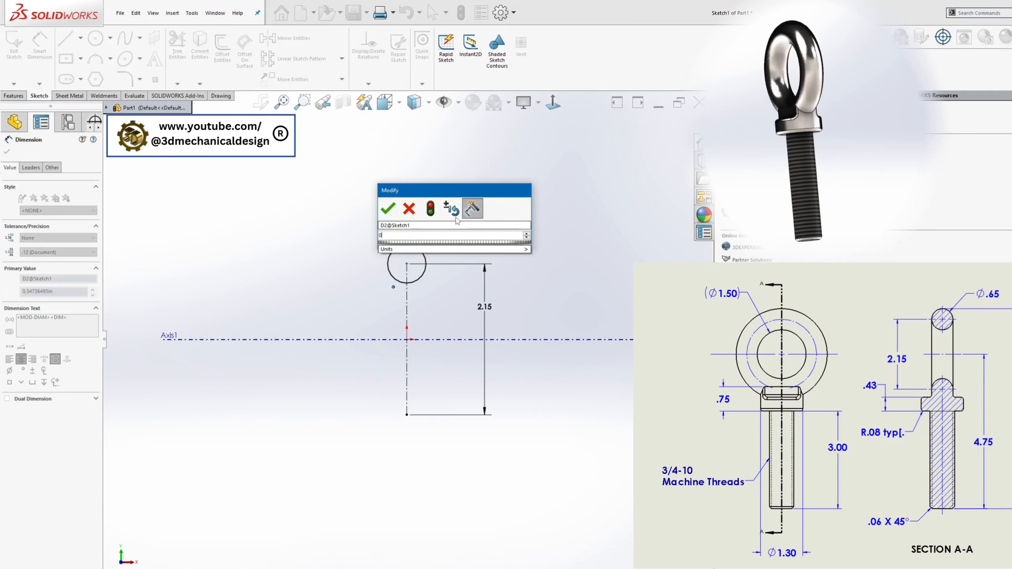
type(".65")
key("Return")
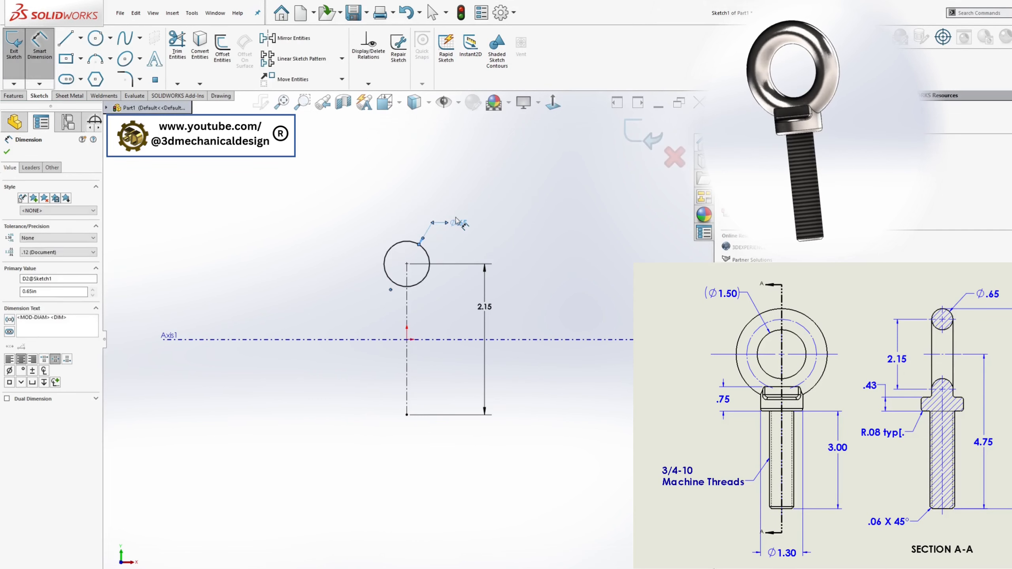
Revolve the circle 360 degrees around the reference axis to form the eye ring.
left_click(13, 96)
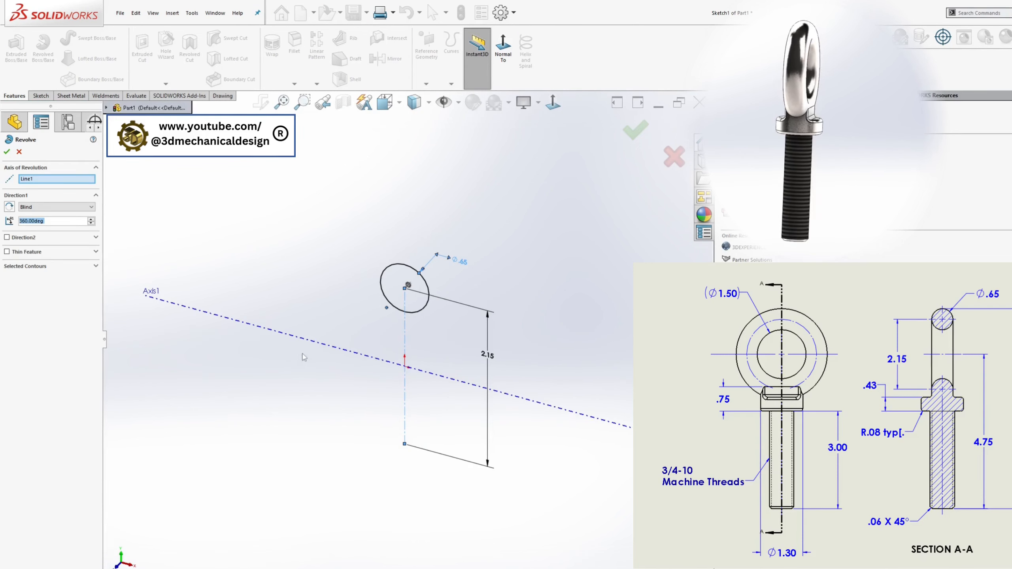
left_click(302, 338)
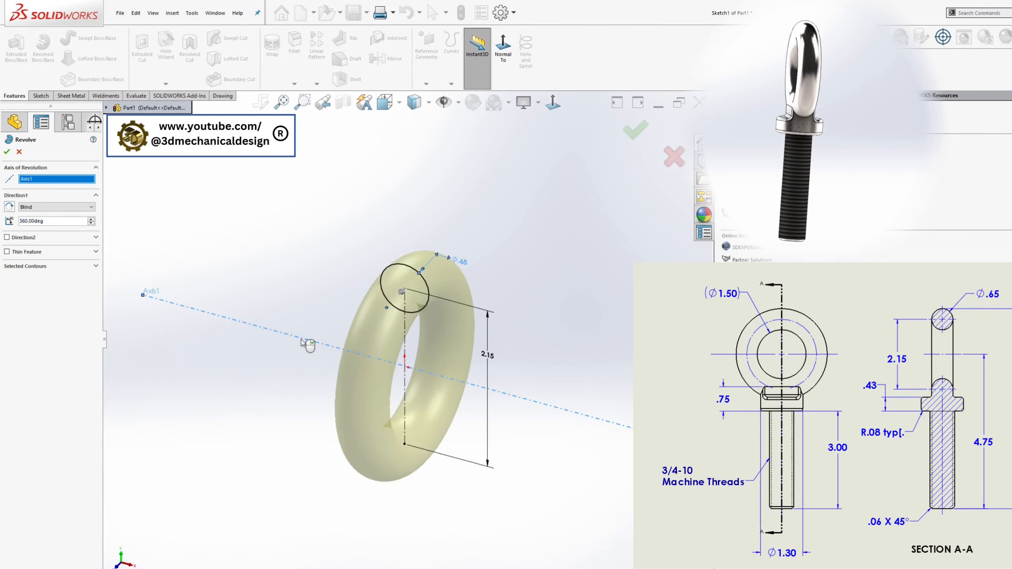
left_click(6, 152)
Create a reference plane offset 1.75 in from the Top Plane, flipped to lie below the ring.
mouse_move(317, 376)
middle_mouse_down()
mouse_move(225, 274)
mouse_move(244, 344)
mouse_move(259, 347)
middle_mouse_up()
left_click(554, 105)
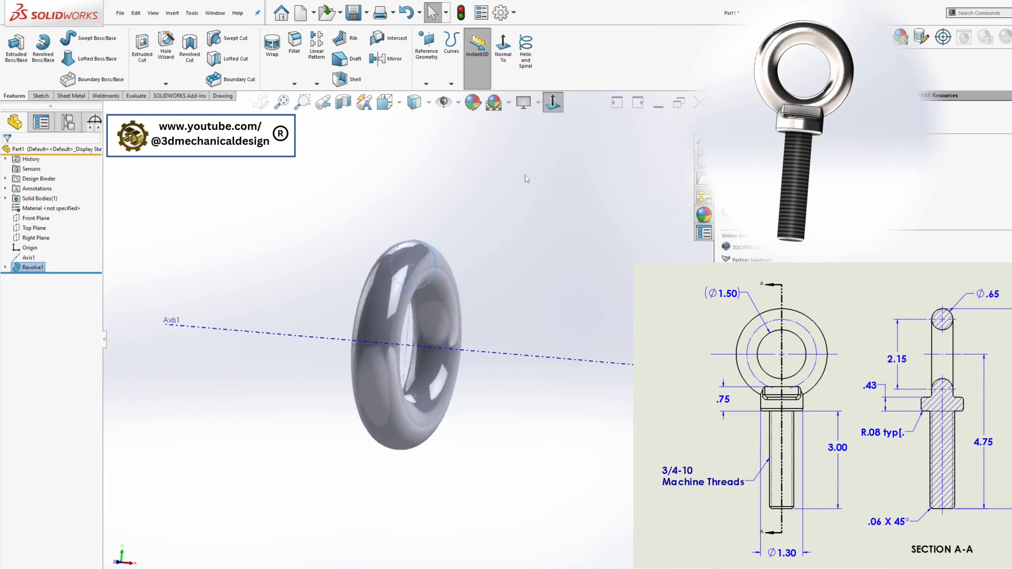
middle_click_drag(467, 280, 520, 333)
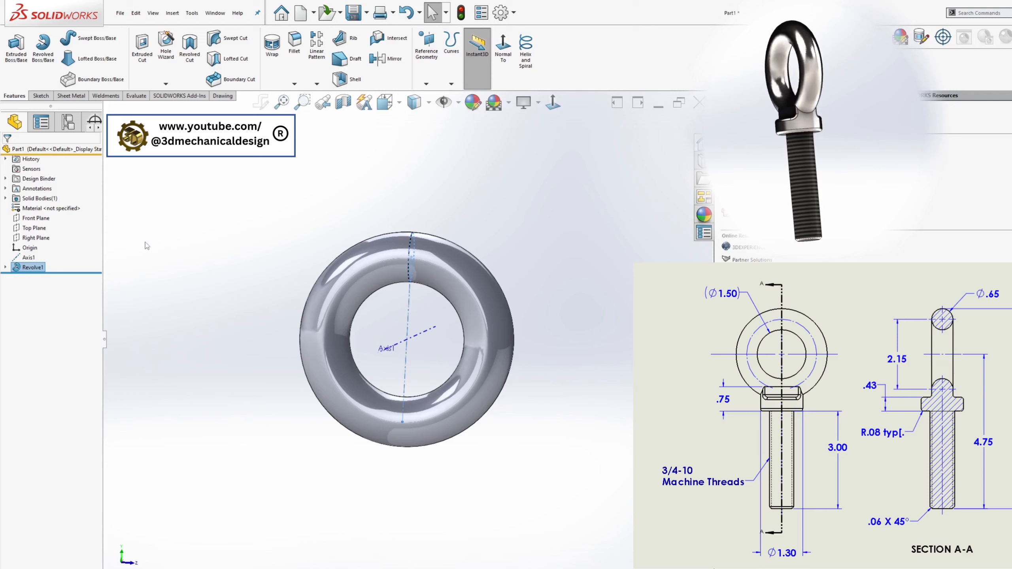
left_click(34, 228)
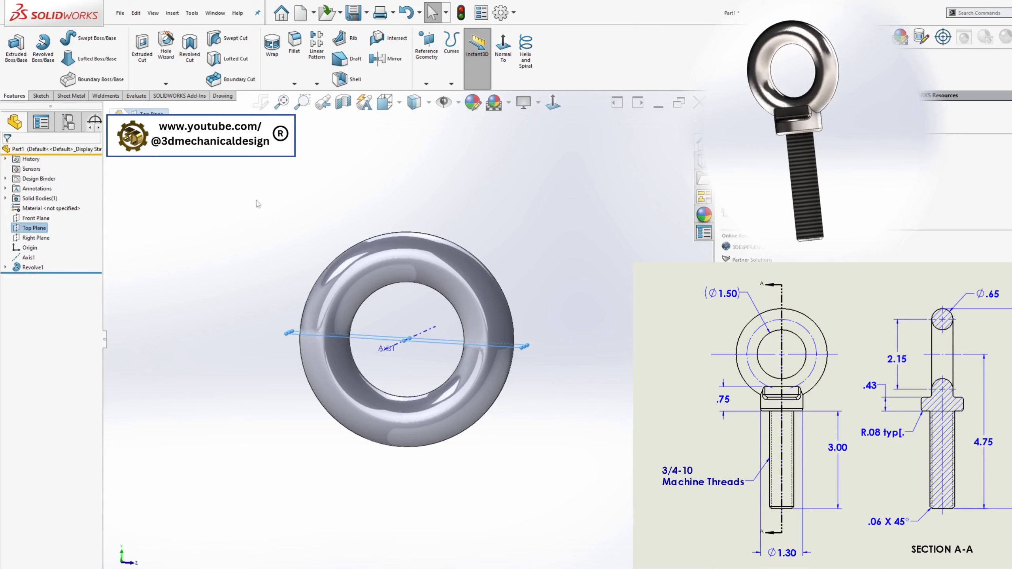
left_click(427, 84)
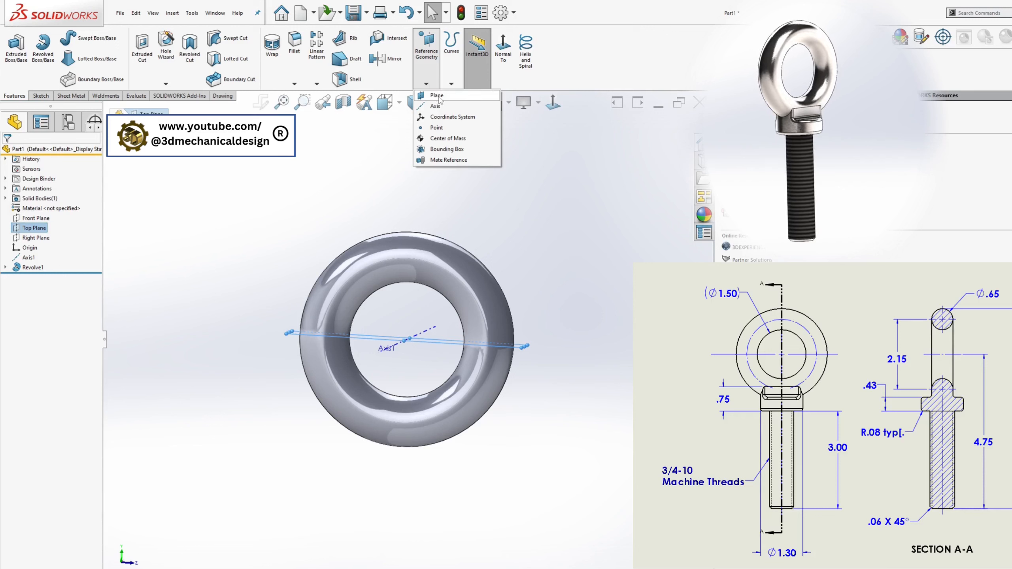
left_click(438, 98)
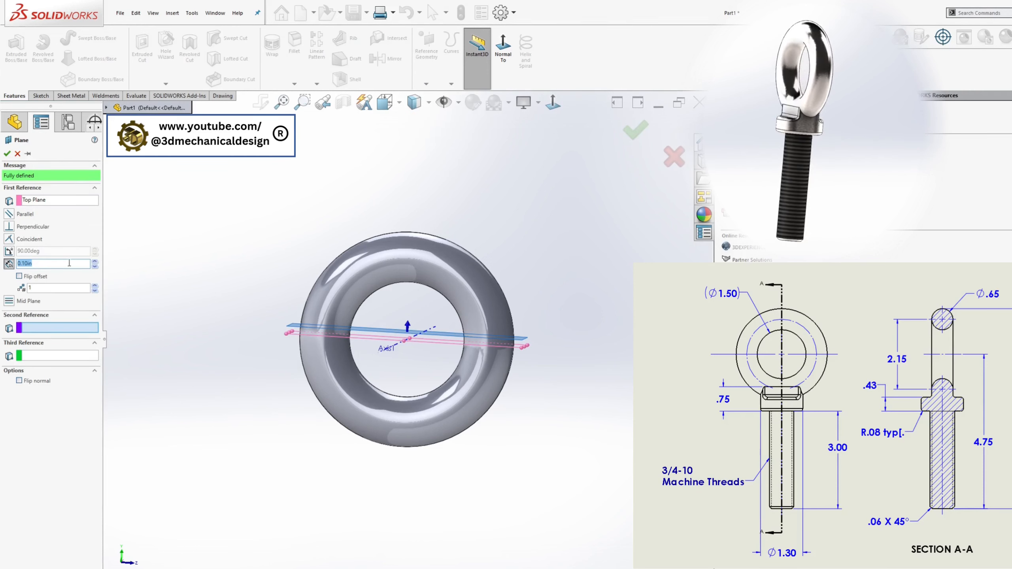
type("1.75")
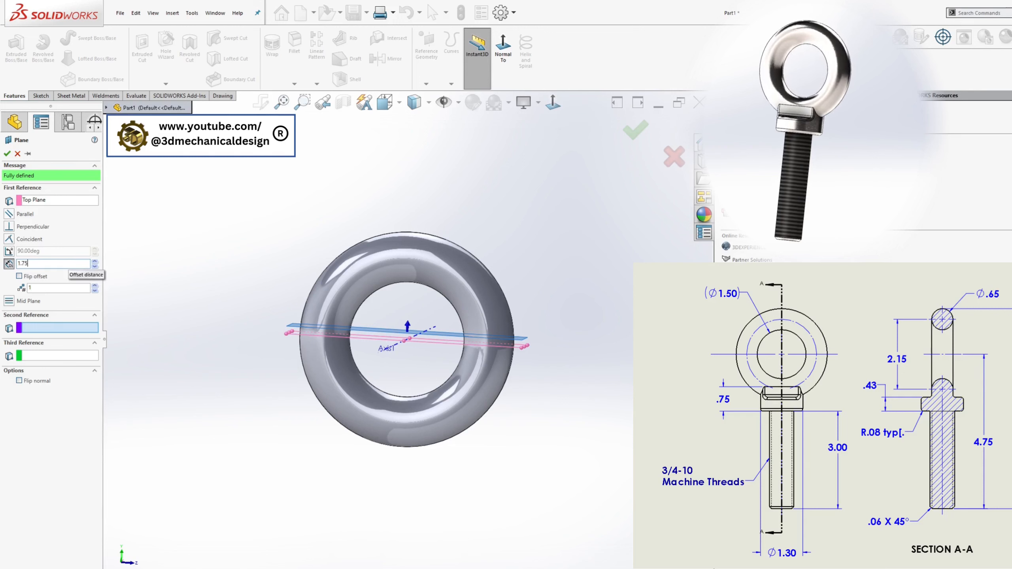
key("Return")
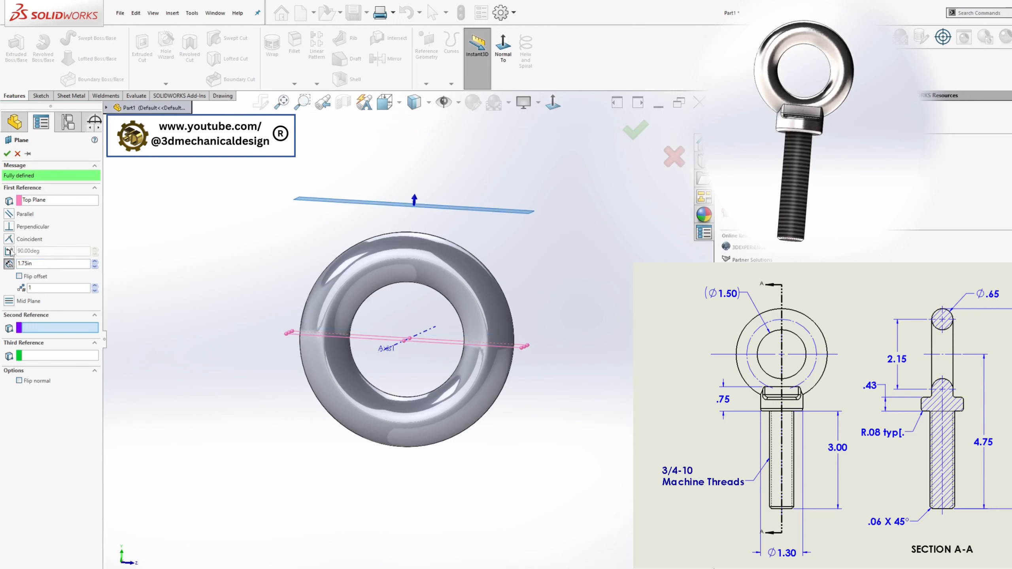
left_click(19, 276)
left_click(7, 154)
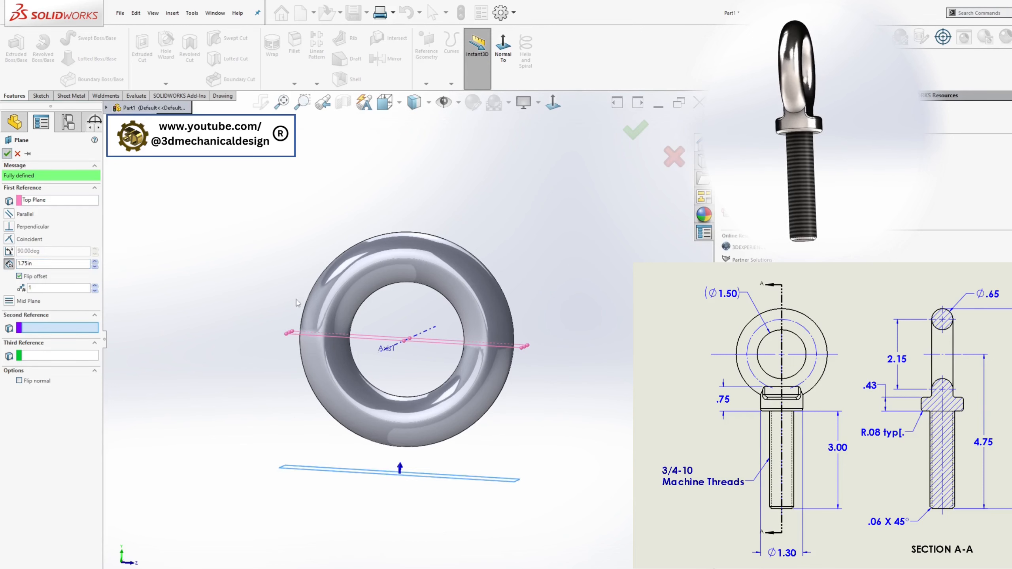
Sketch a circle about 1.45 in in diameter on the new offset plane, centred on the origin.
left_click(51, 98)
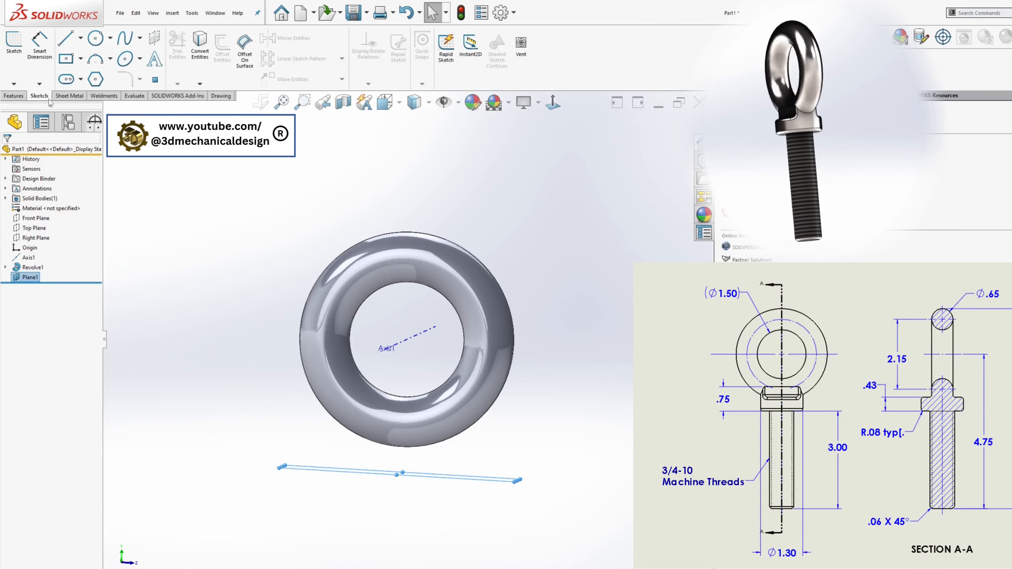
left_click(96, 39)
left_click(401, 474)
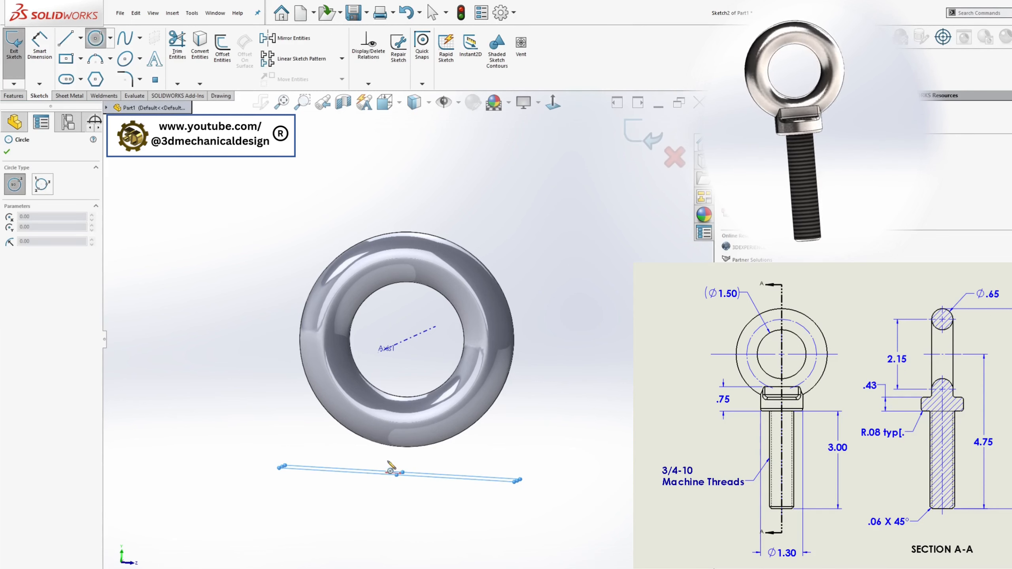
left_click(553, 102)
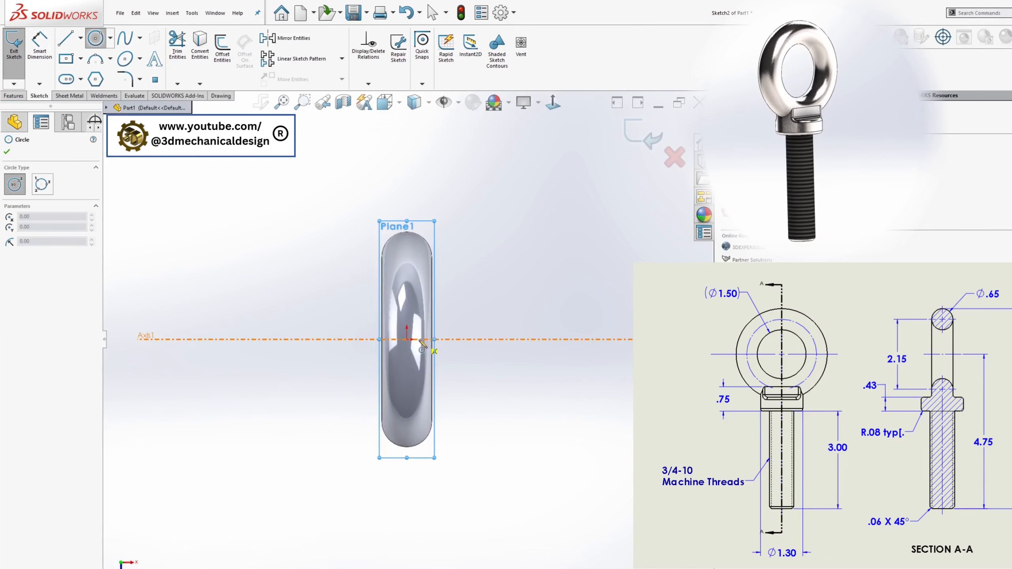
left_click(406, 340)
left_click(363, 315)
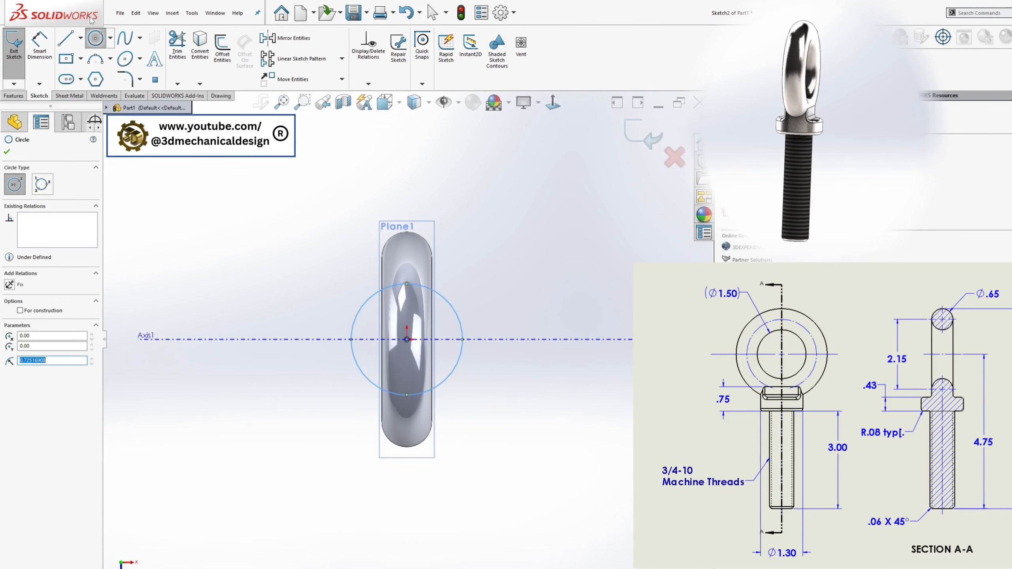
Dimension the diameter of the circle on the offset plane as 0.75 in.
key("d")
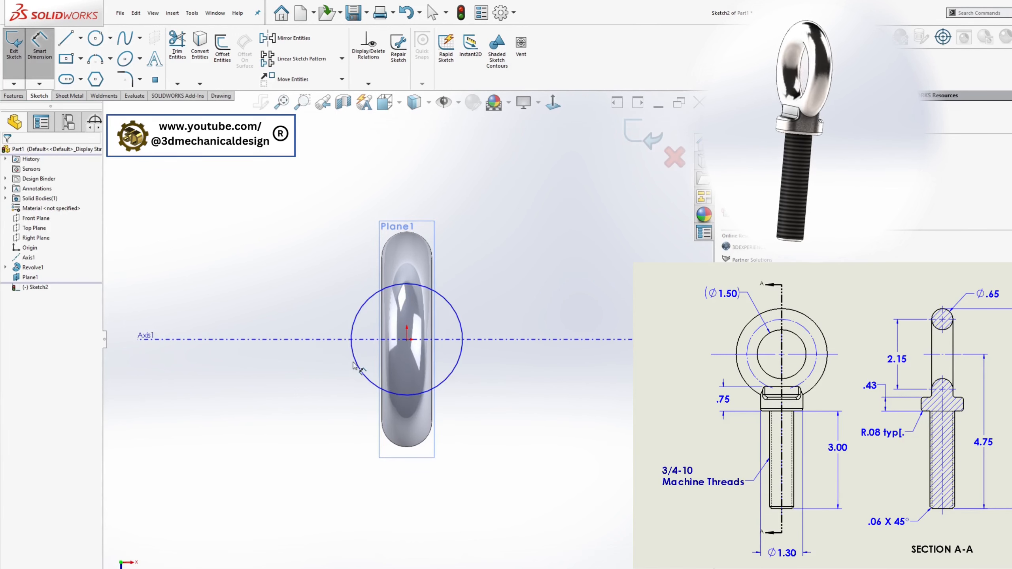
left_click(355, 365)
left_click(280, 402)
type("0.")
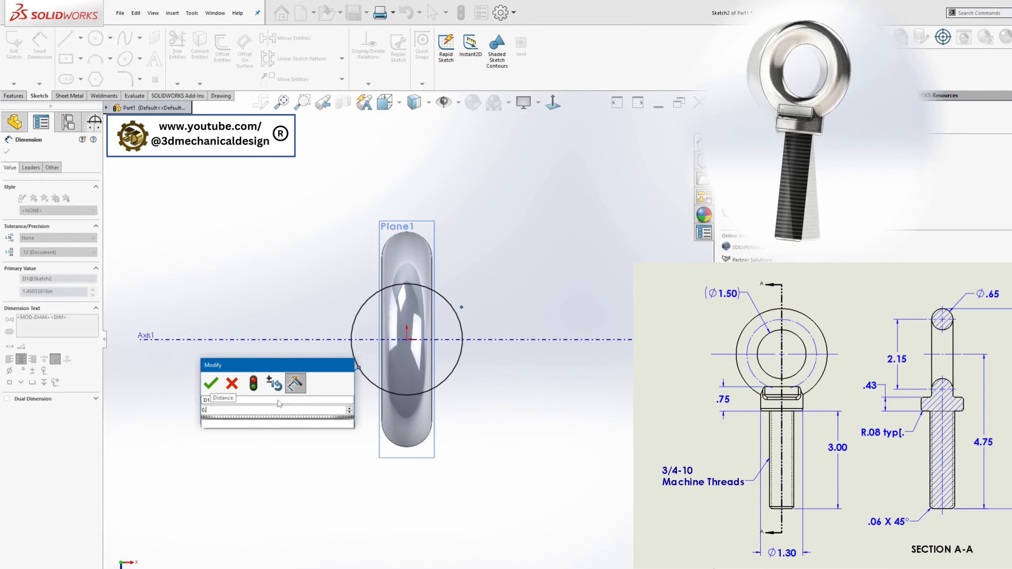
type("75")
key("Return")
Extrude the 0.75 in circle 3 in blind, in the reversed direction away from the ring, to form the shank.
middle_click_drag(280, 402, 145, 244)
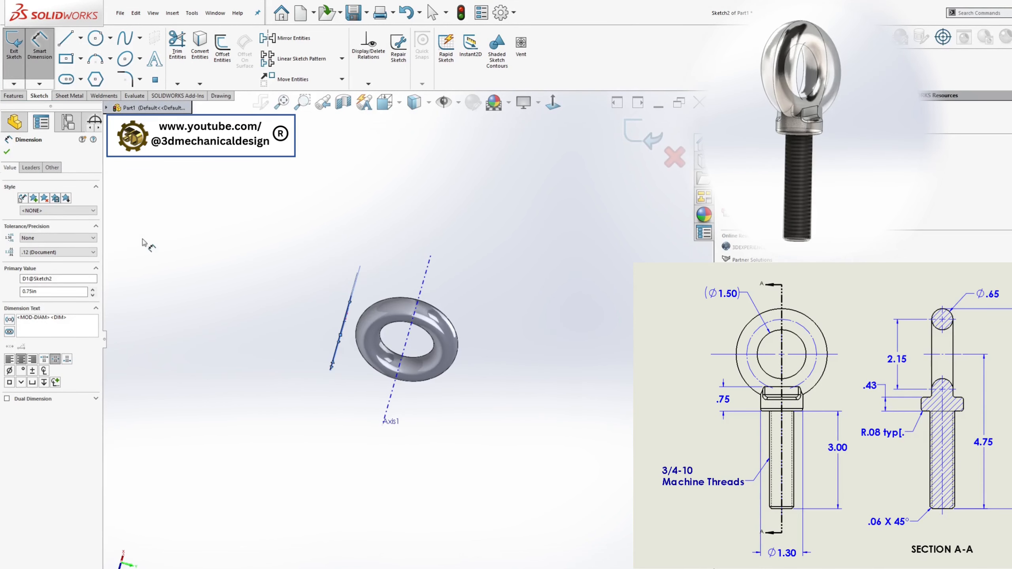
left_click(14, 96)
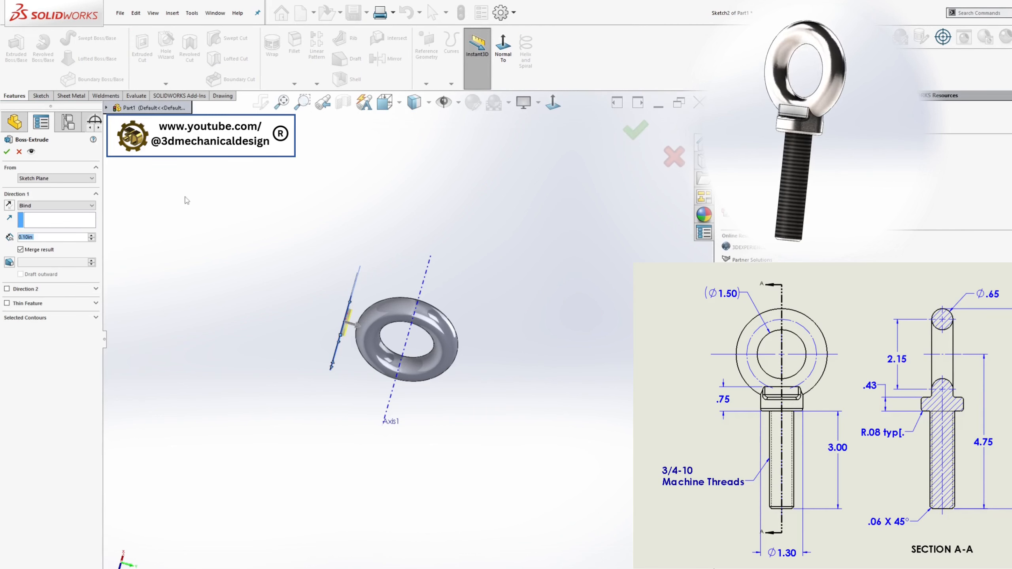
type("3")
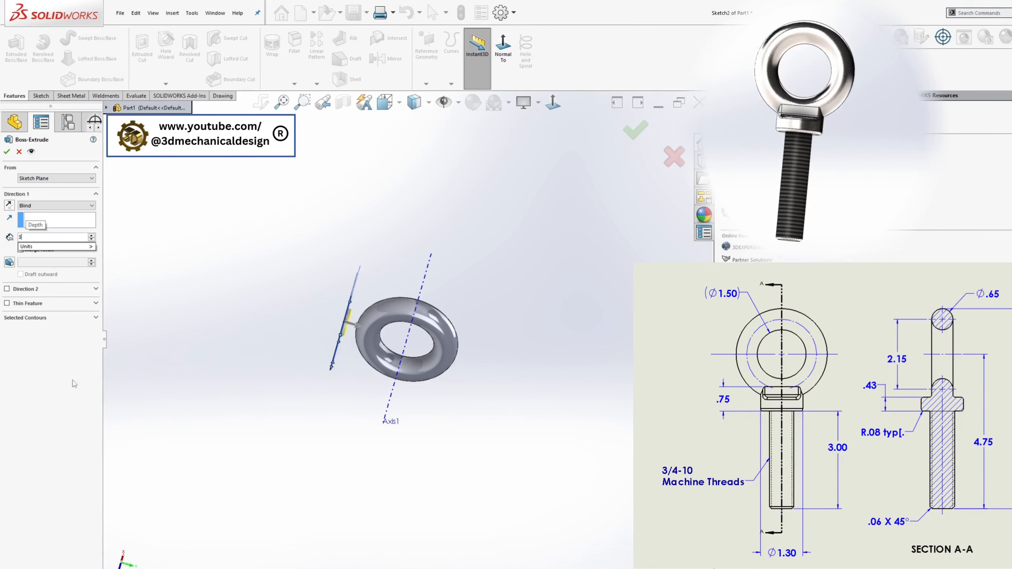
key("Return")
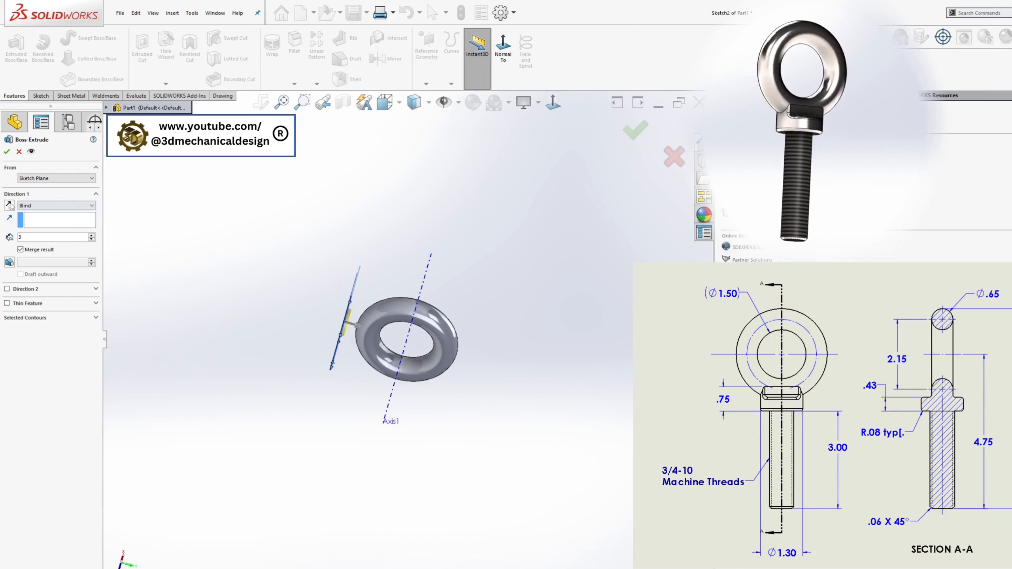
left_click(10, 205)
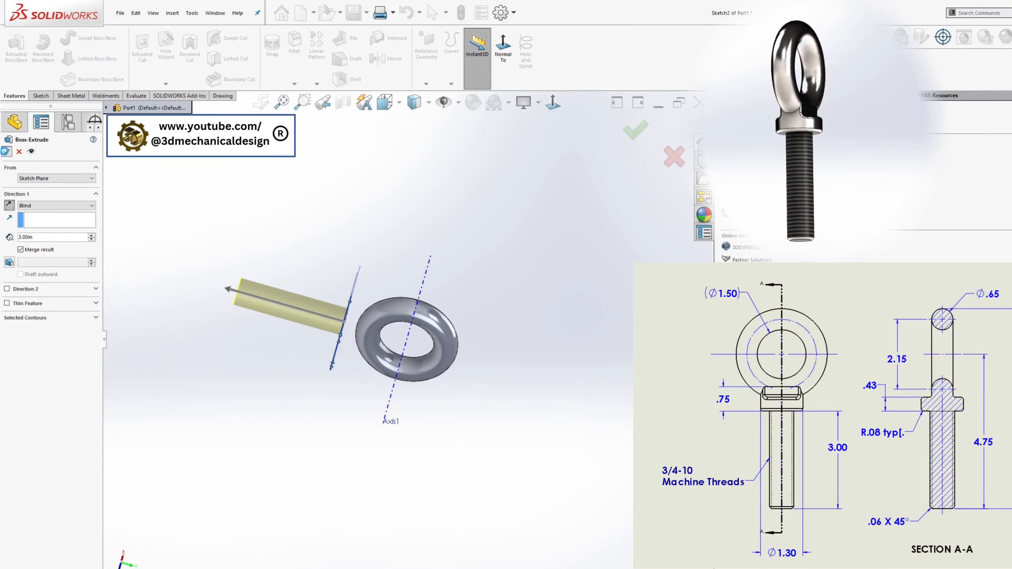
left_click(6, 151)
Start a cosmetic thread on the circular edge at the shank's free end, using the ANSI Inch machine thread size 3/4-10.
middle_click_drag(303, 303, 441, 324)
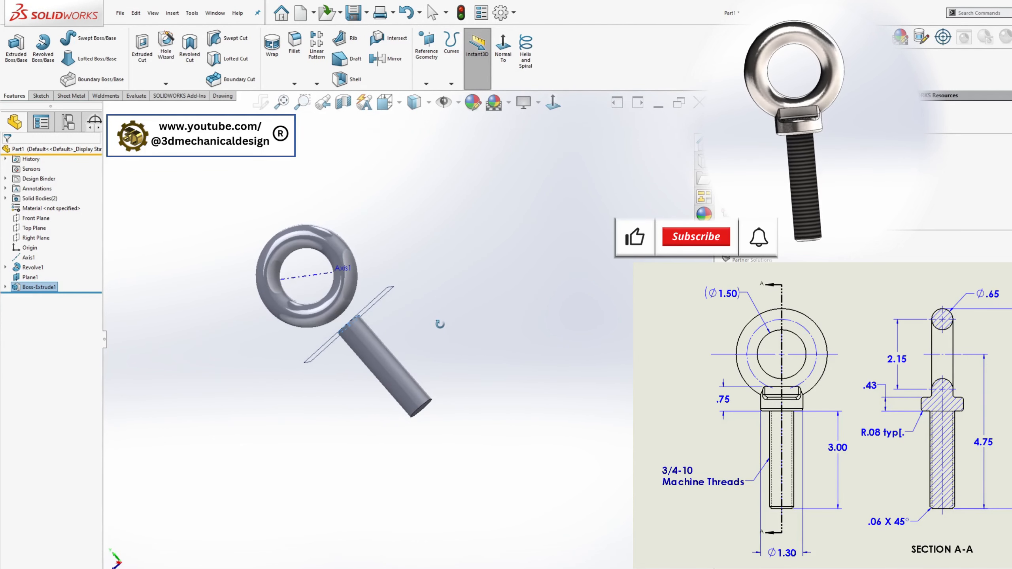
left_click(969, 13)
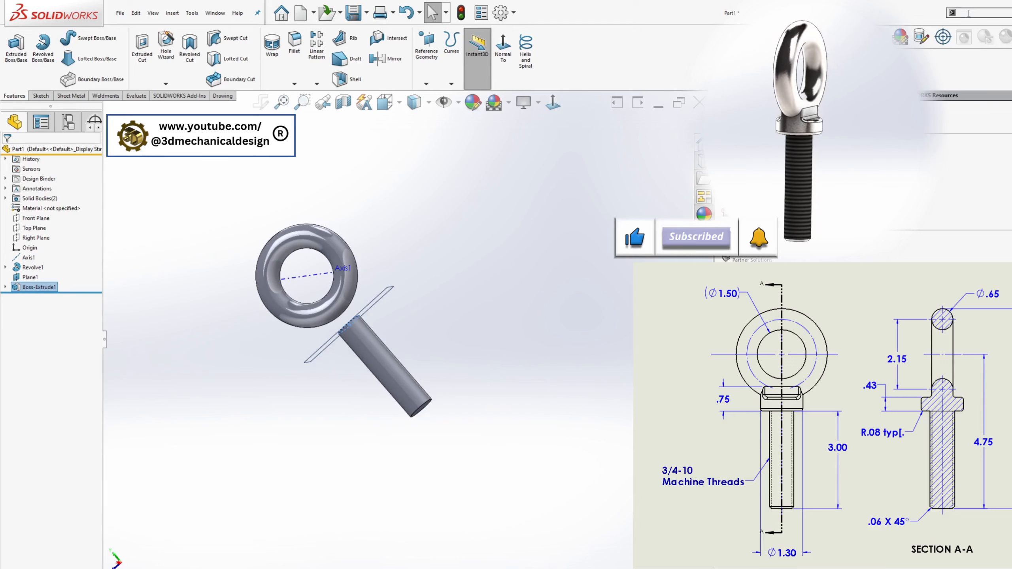
type("threa")
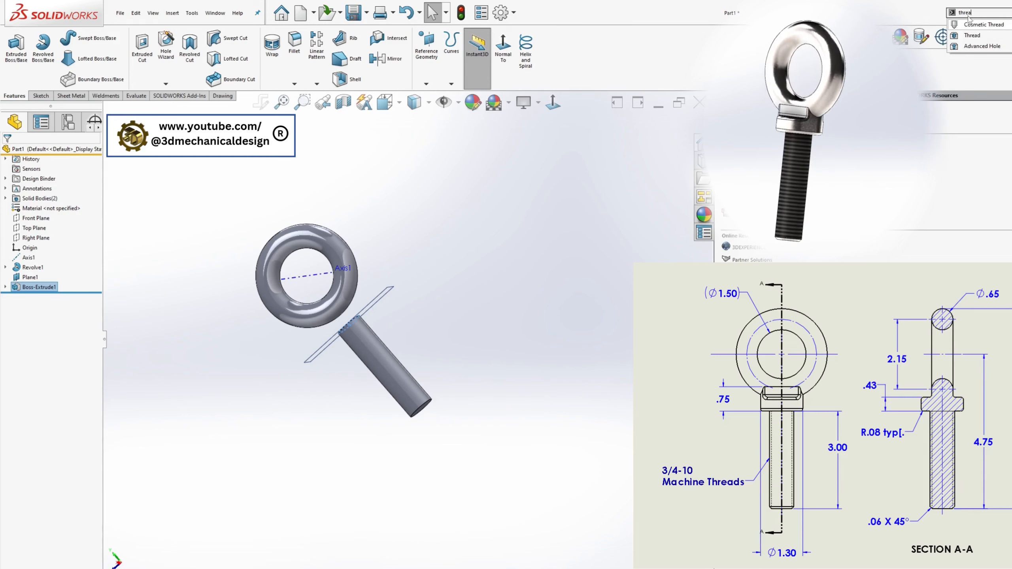
left_click(963, 25)
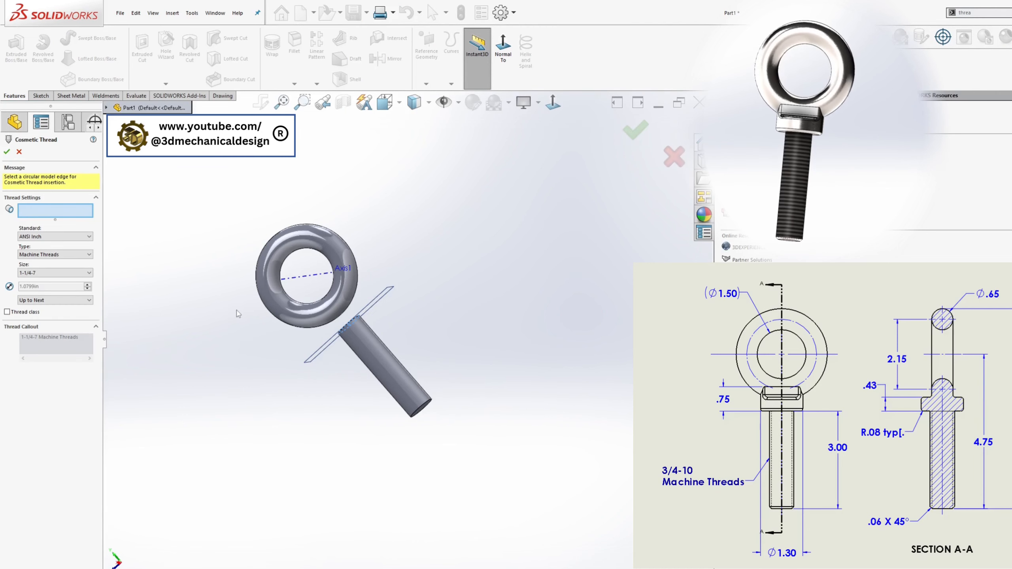
scroll(452, 414, "down", 4)
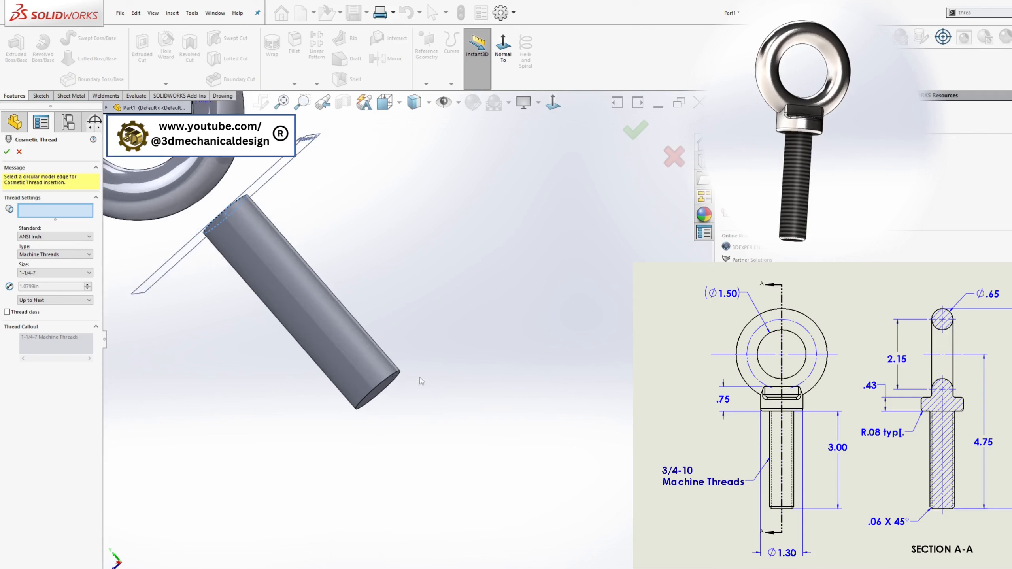
left_click(397, 374)
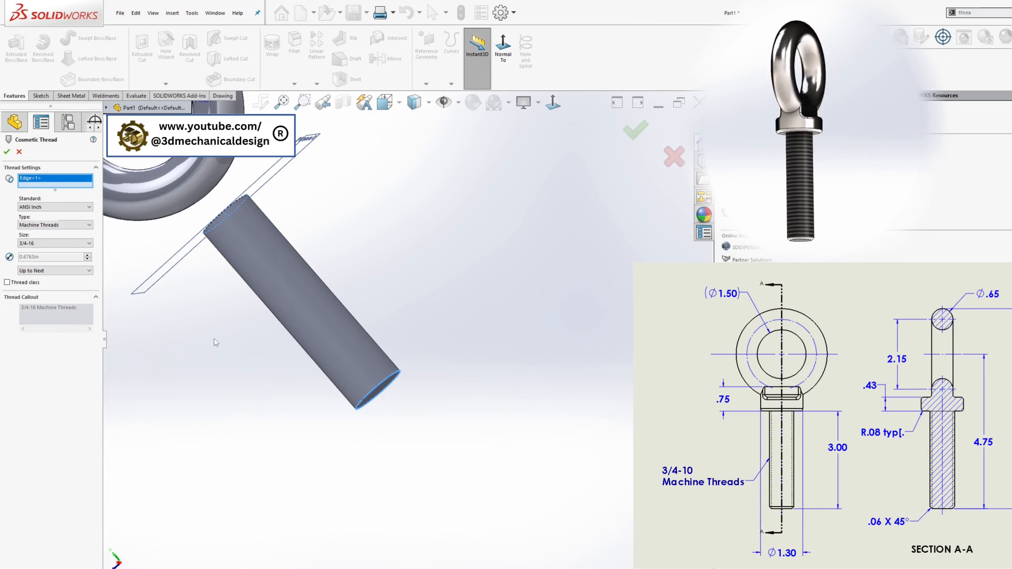
left_click(54, 243)
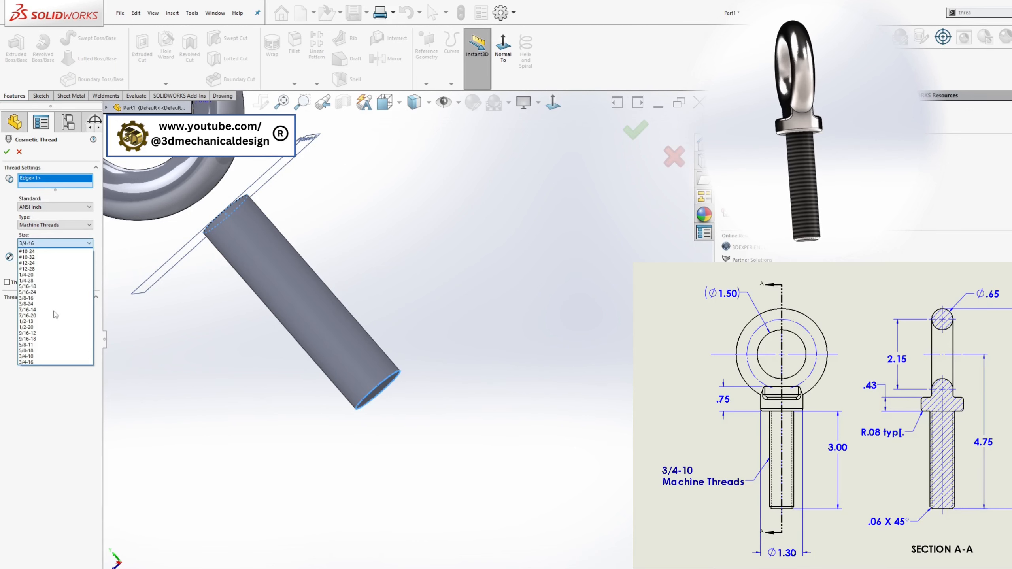
left_click(45, 356)
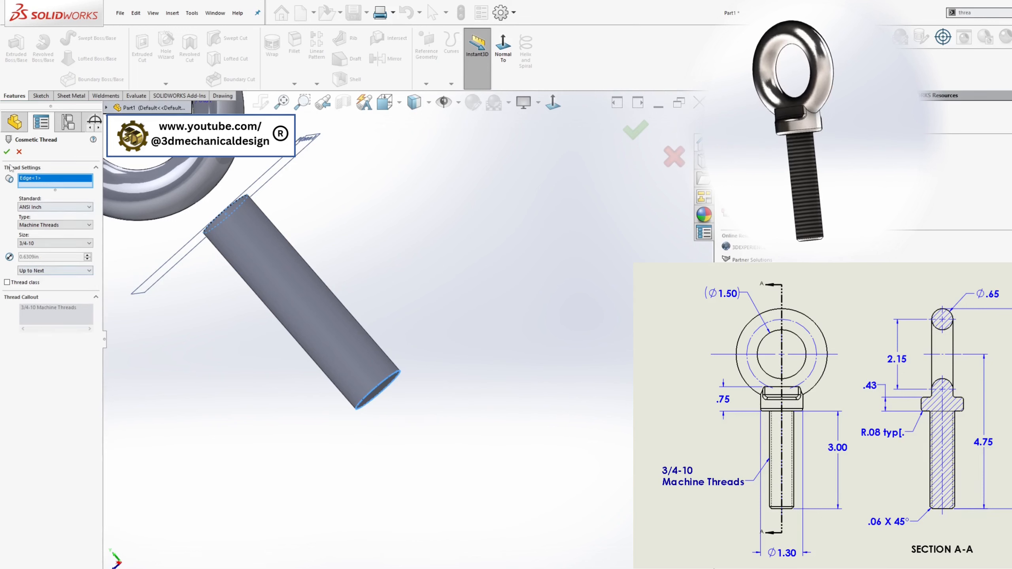
Set the cosmetic thread's end condition to Blind with a depth of 3 in and apply the thread.
left_click(55, 271)
left_click(54, 279)
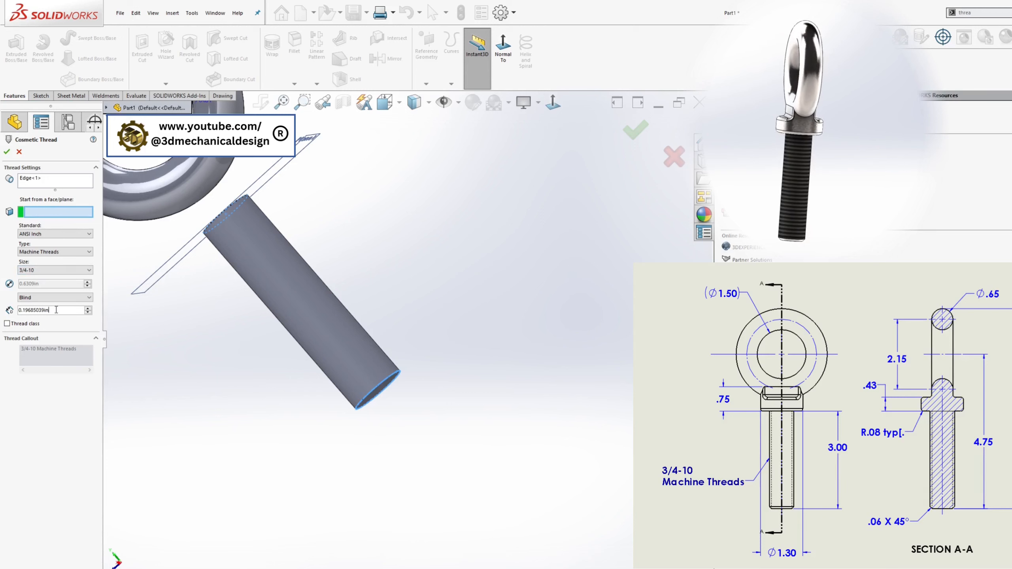
type("3")
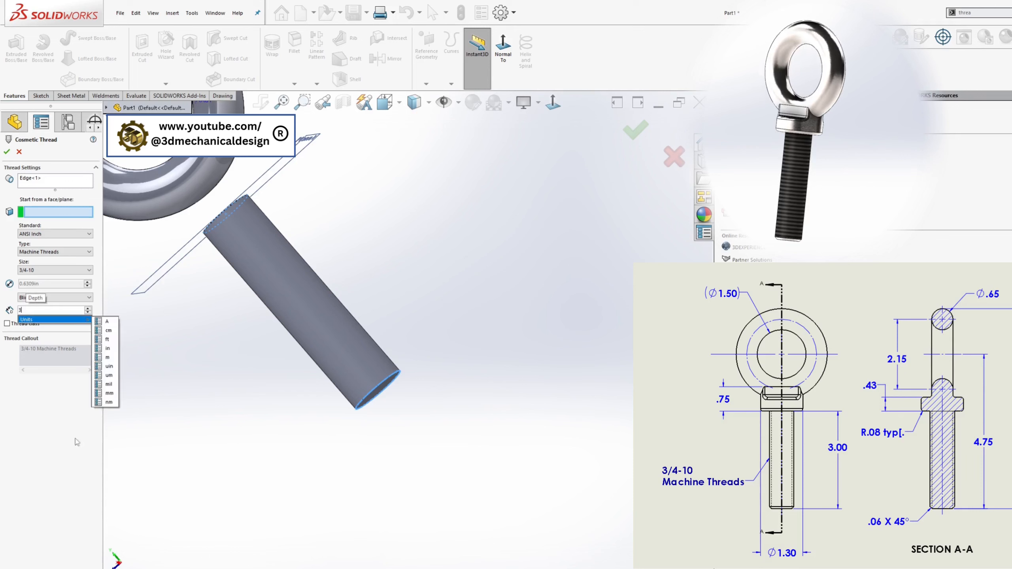
left_click(7, 154)
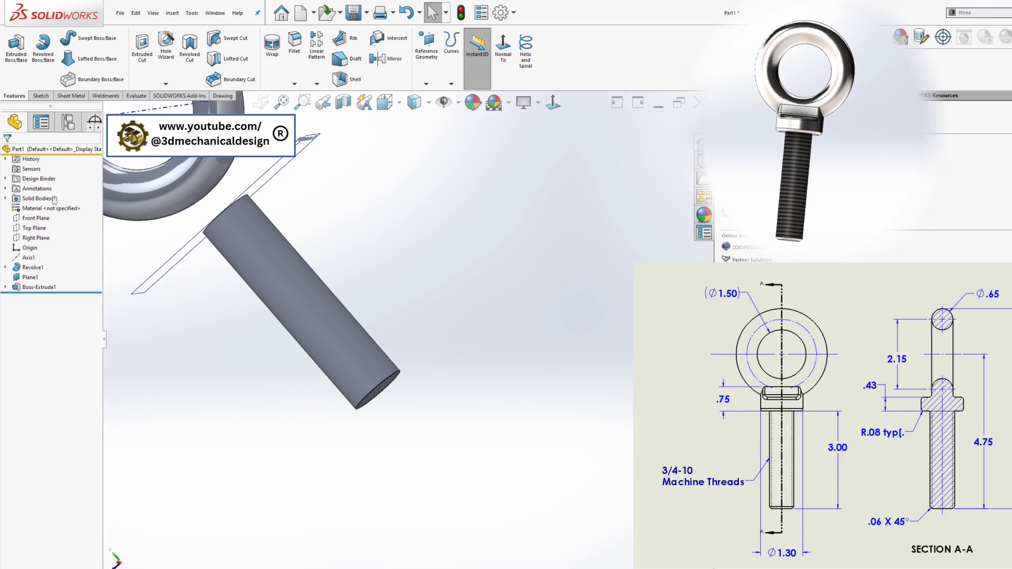
Turn on shaded cosmetic threads in the detailing display filter of the document properties.
scroll(279, 271, "up", 5)
middle_click_drag(284, 275, 285, 312)
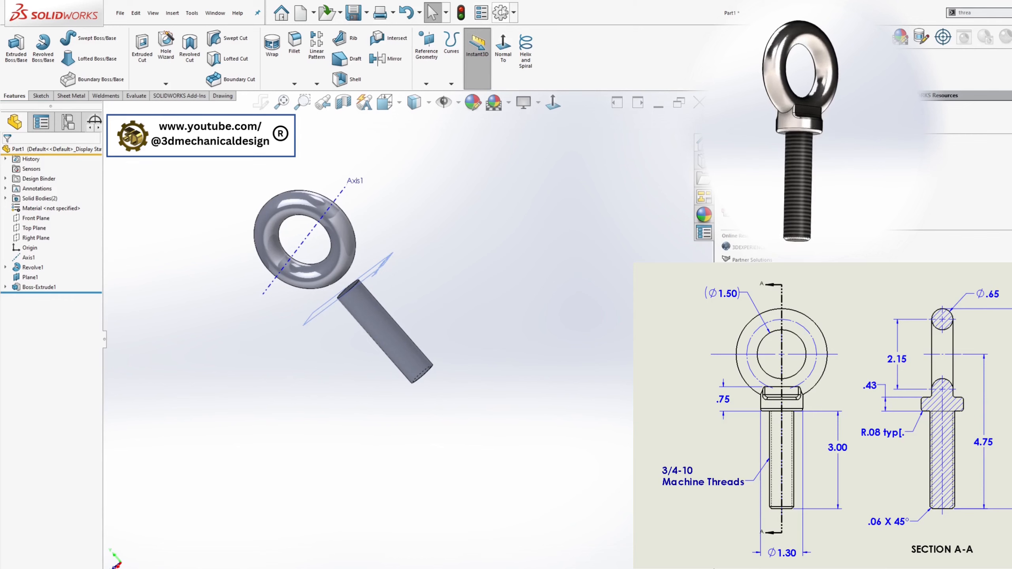
left_click(501, 12)
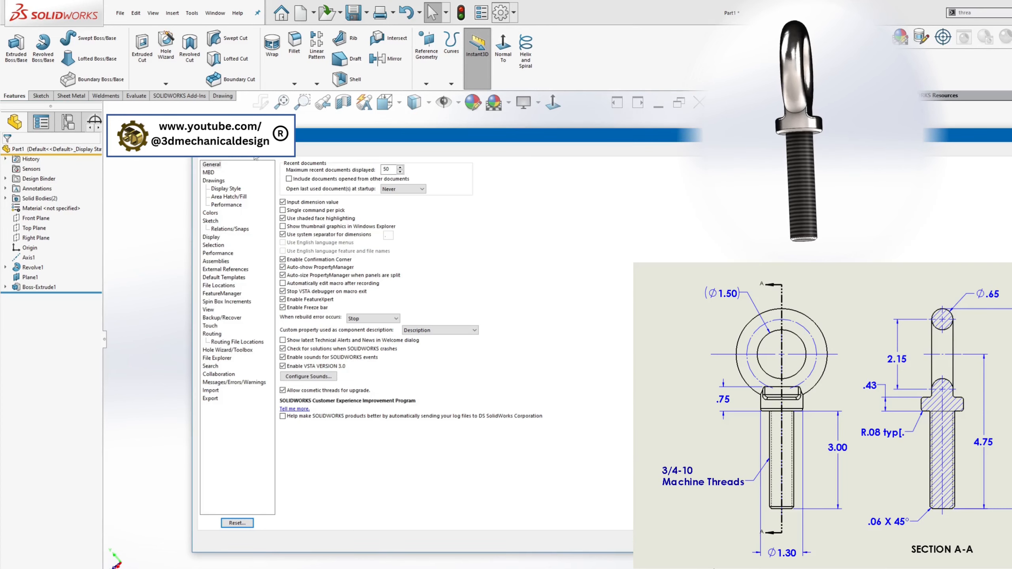
left_click(255, 151)
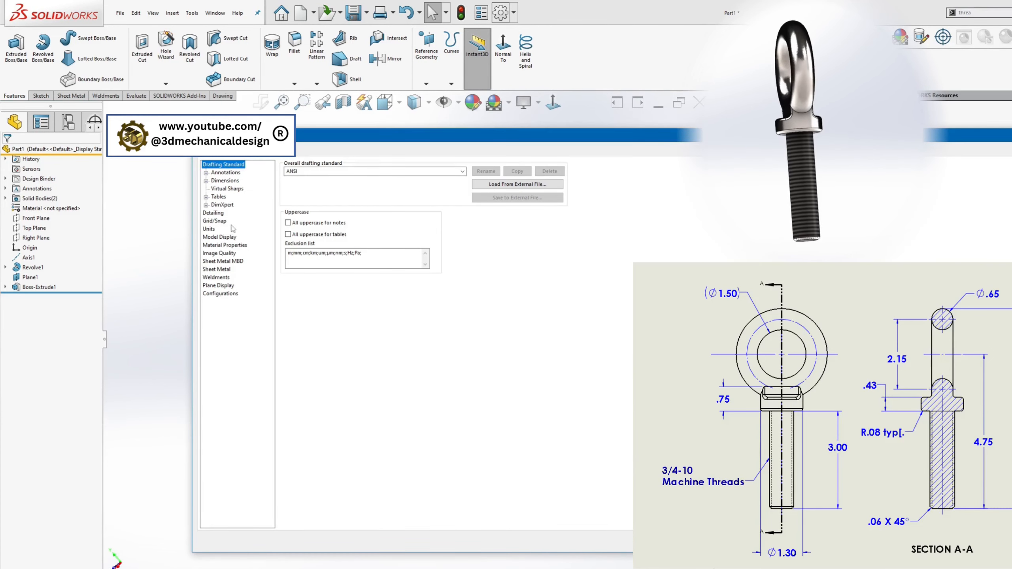
left_click(219, 237)
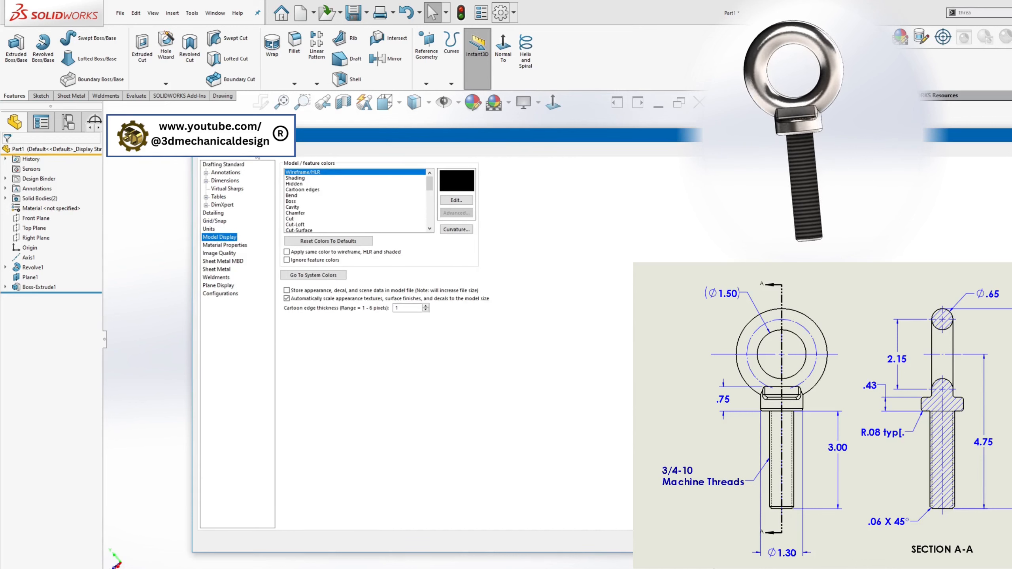
left_click(214, 213)
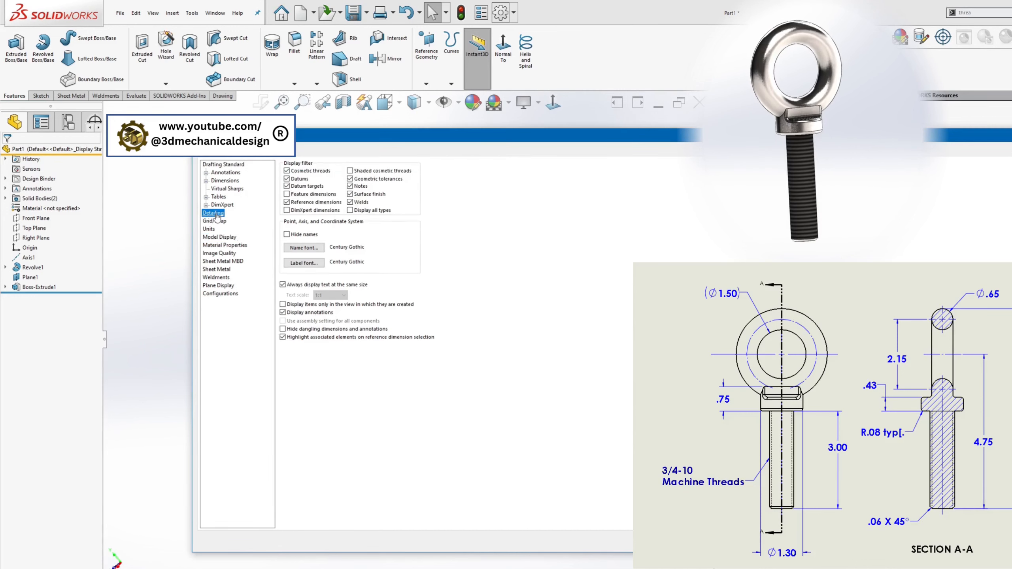
left_click(350, 171)
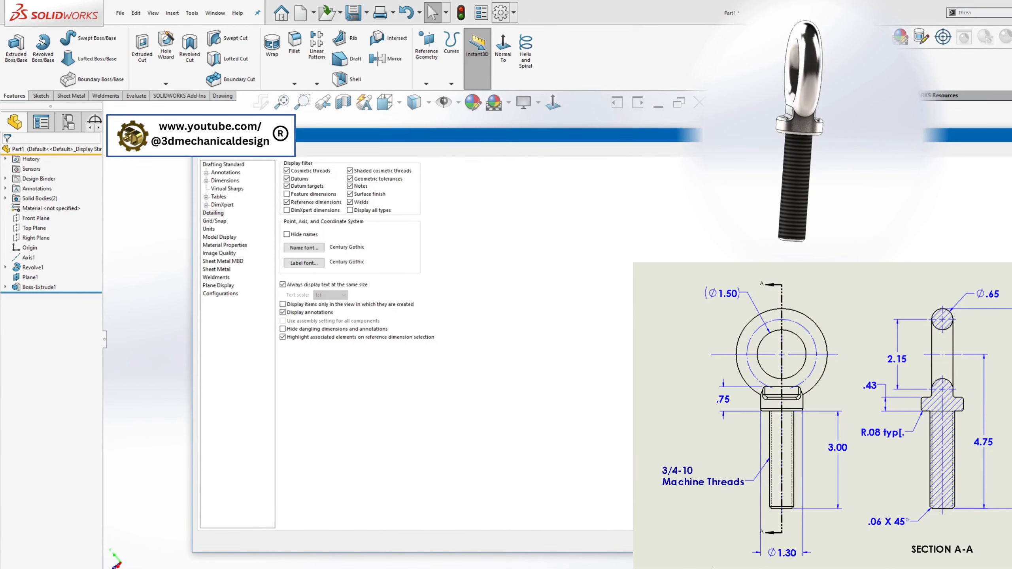
key("Return")
Chamfer the edge at the free end of the threaded shank with a distance of 0.0625 in at 45 degrees.
scroll(323, 394, "down", 2)
middle_click_drag(324, 335, 367, 178)
scroll(365, 178, "up", 3)
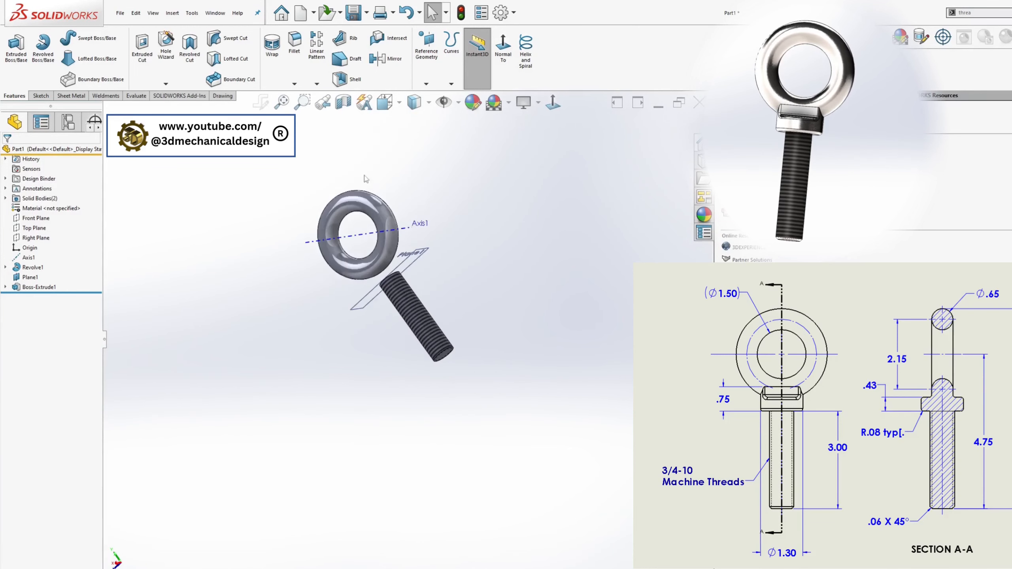
left_click(318, 86)
left_click(318, 84)
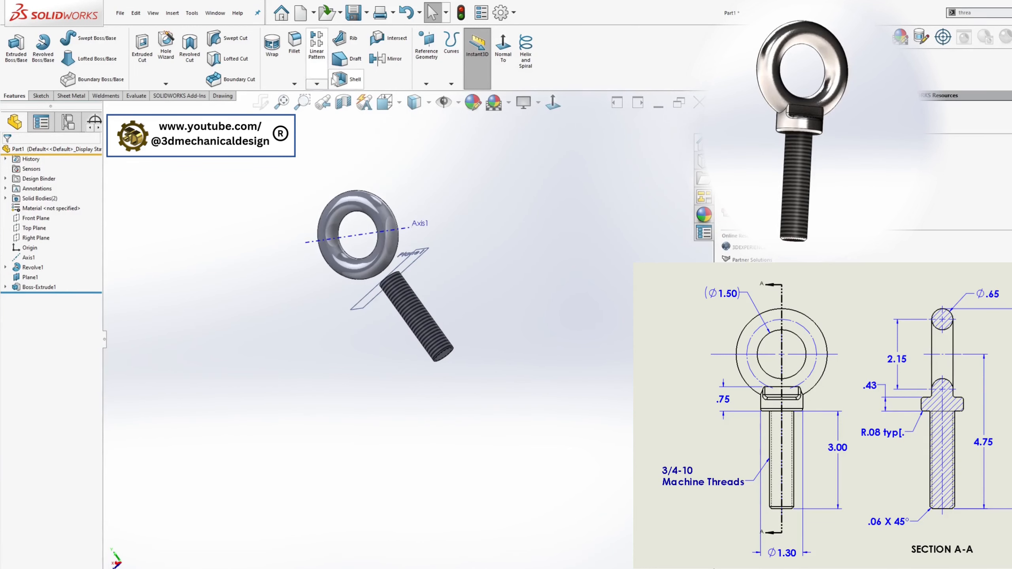
left_click(317, 84)
left_click(298, 83)
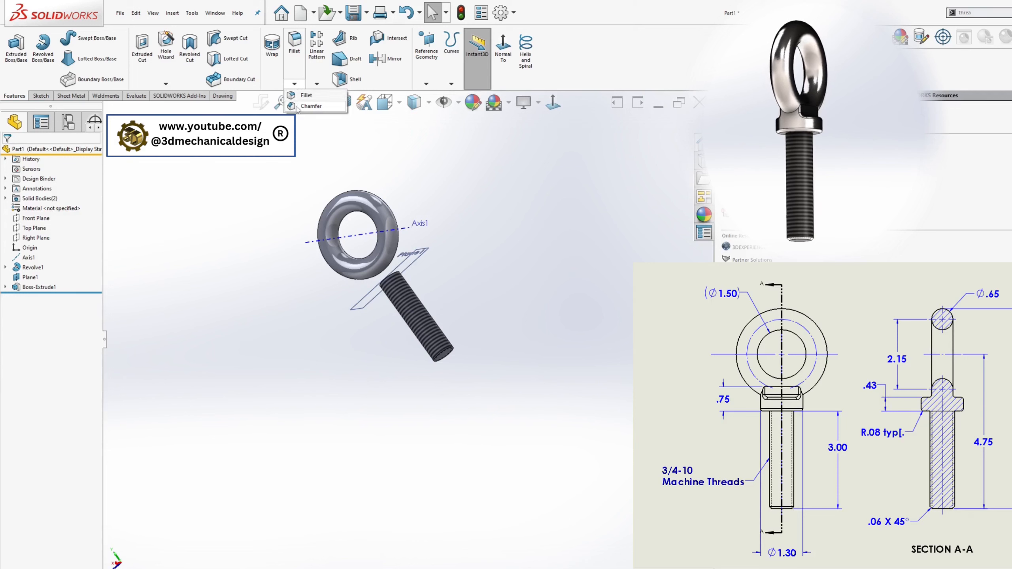
left_click(311, 106)
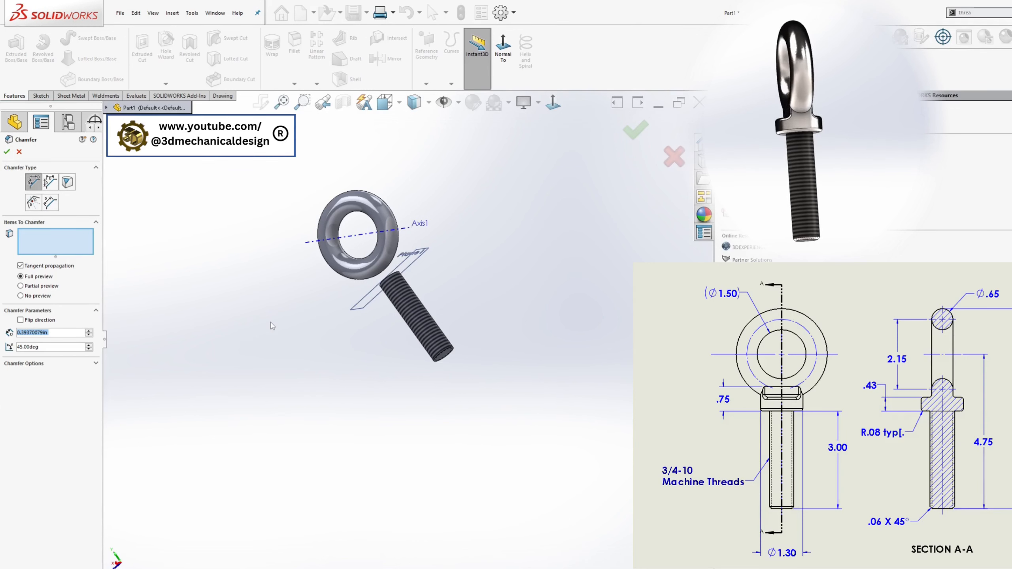
type("0.")
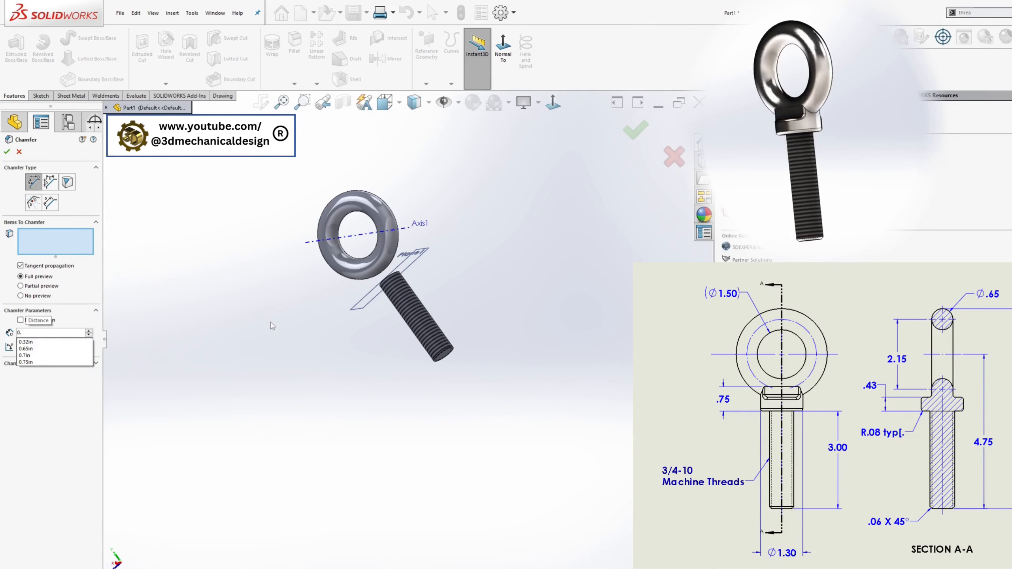
type("85in")
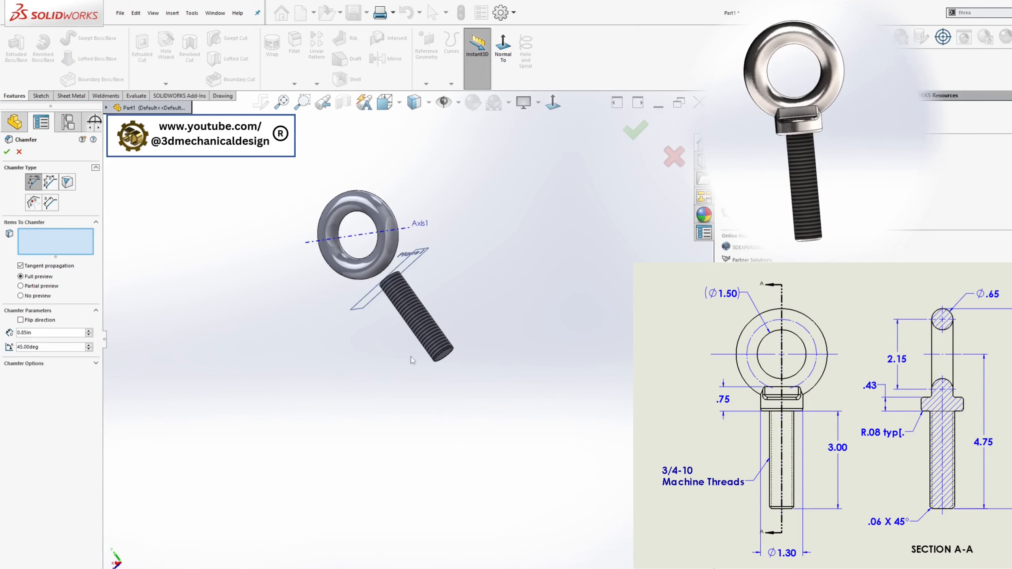
scroll(442, 351, "down", 6)
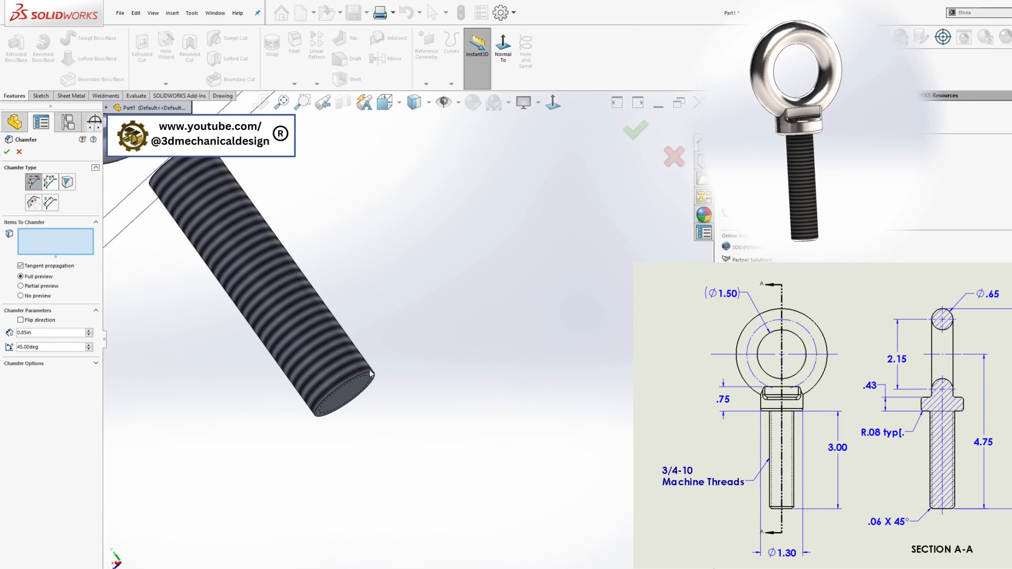
left_click(369, 373)
left_click(353, 364)
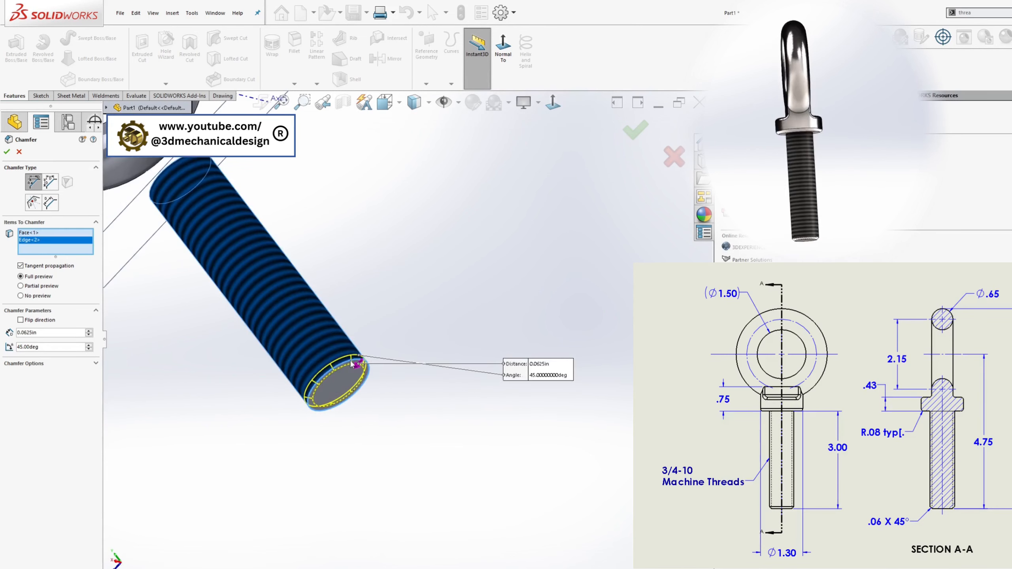
left_click(7, 152)
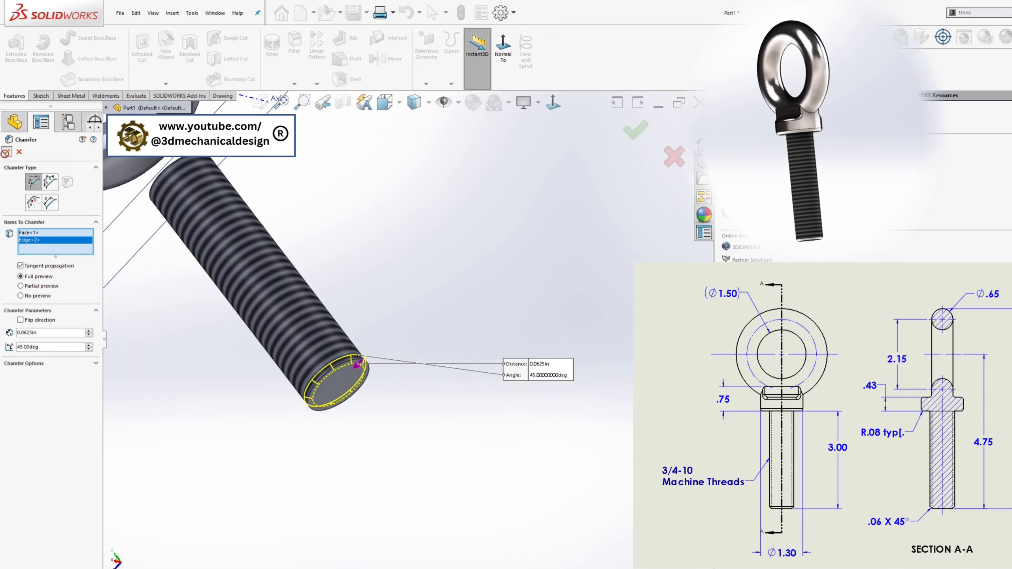
Start a sketch on the Front Plane and draw a vertical construction line from the origin down to the centre of the shank's upper end.
middle_click_drag(223, 391, 359, 280)
scroll(292, 218, "up", 4)
scroll(292, 218, "down", 5)
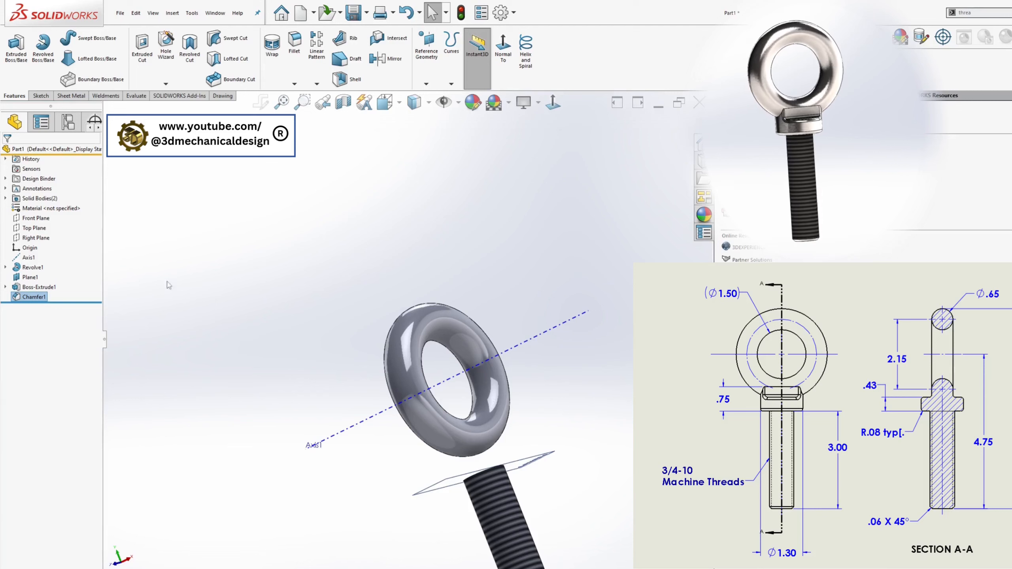
left_click(36, 219)
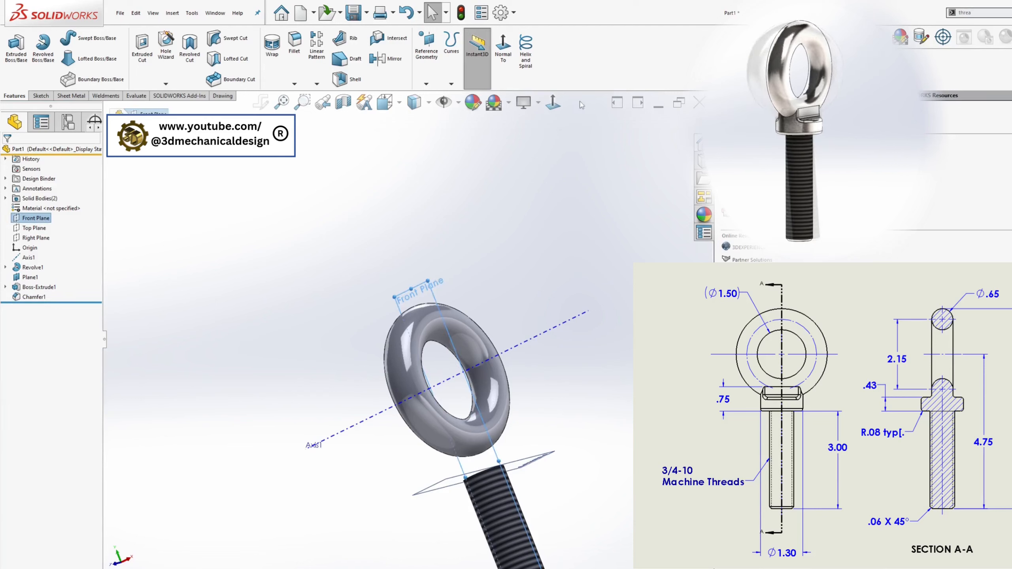
left_click(553, 102)
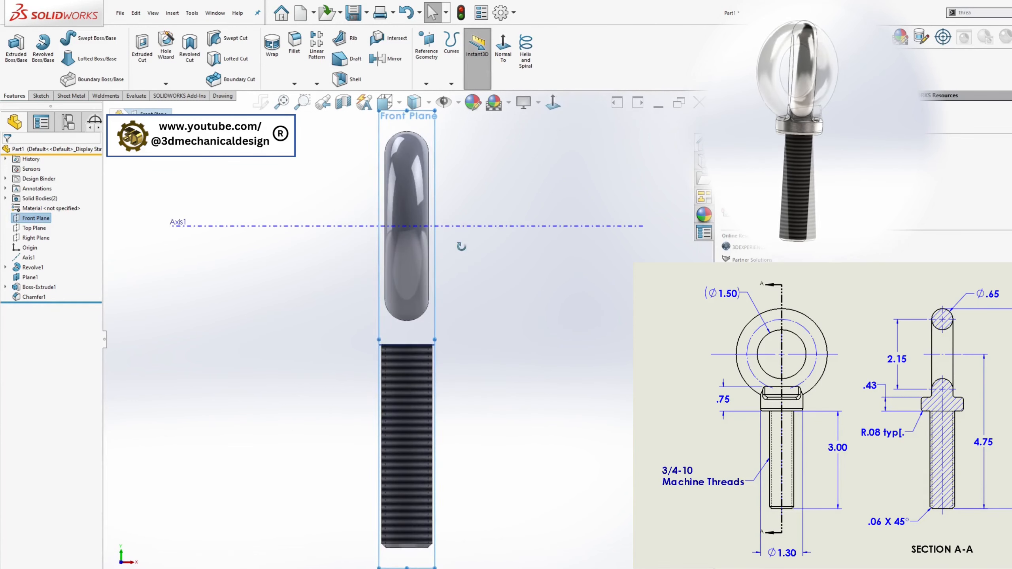
middle_click_drag(462, 246, 579, 239)
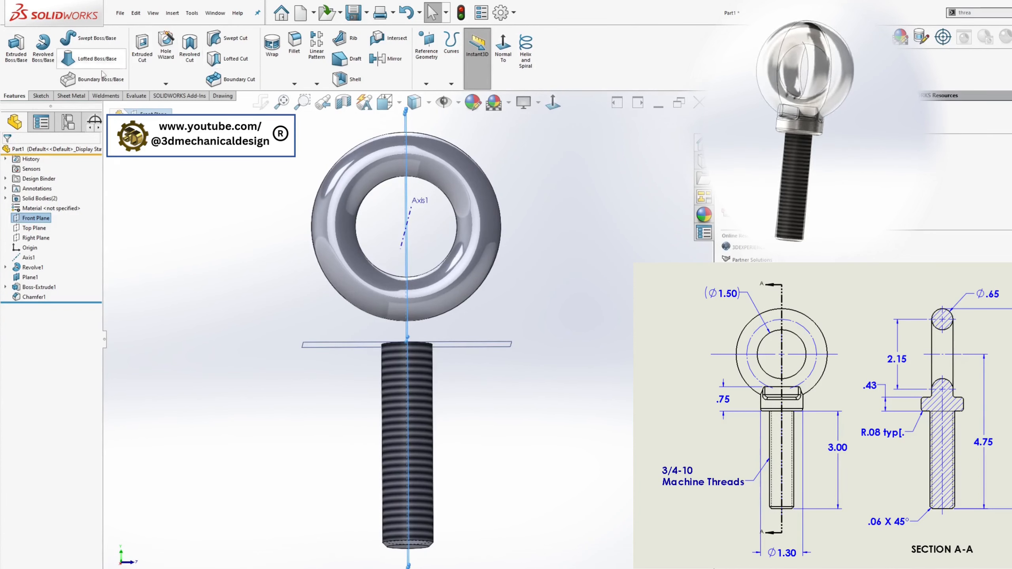
left_click(40, 96)
left_click(12, 44)
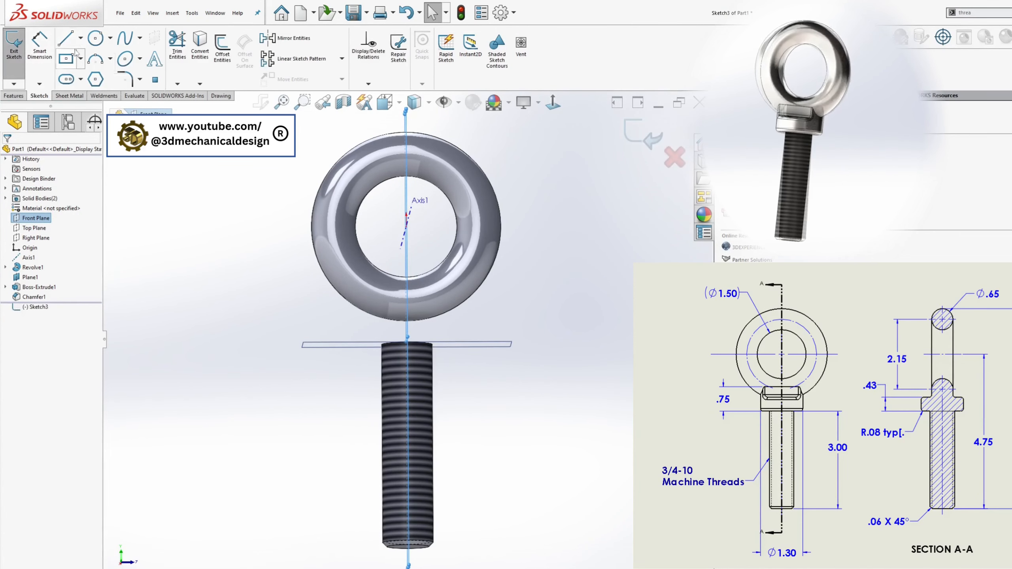
left_click(80, 38)
left_click(71, 64)
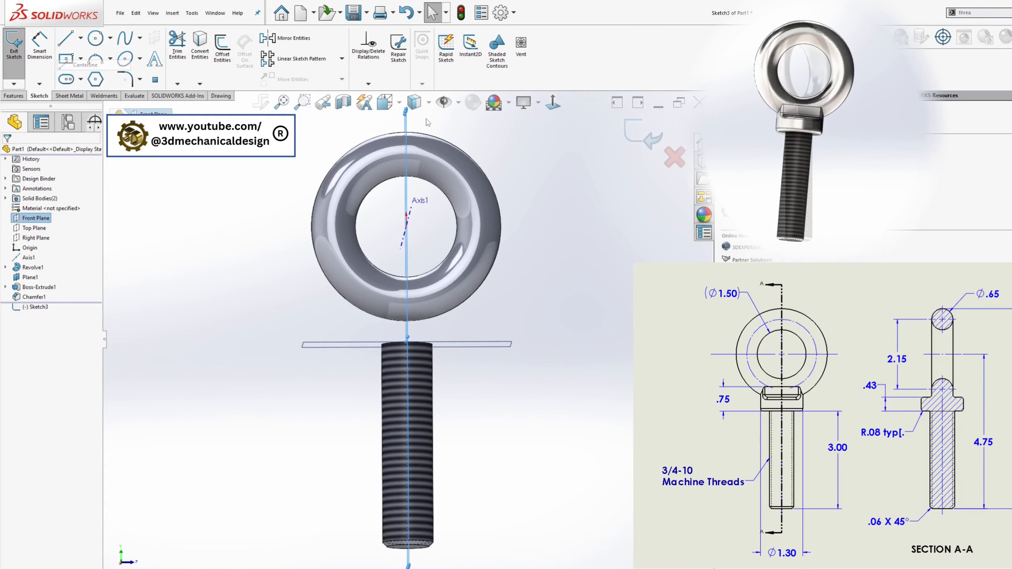
left_click(554, 103)
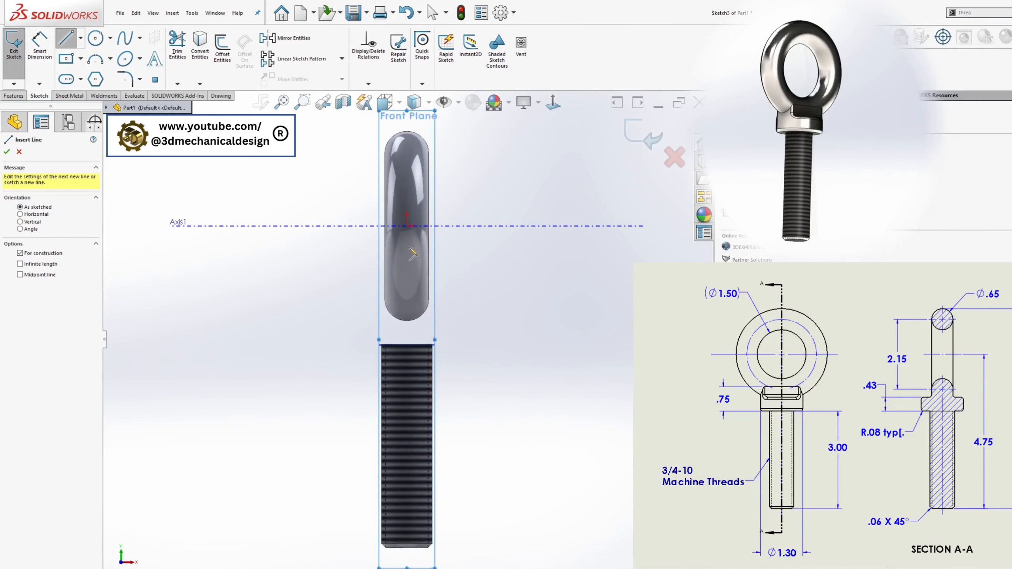
left_click(407, 226)
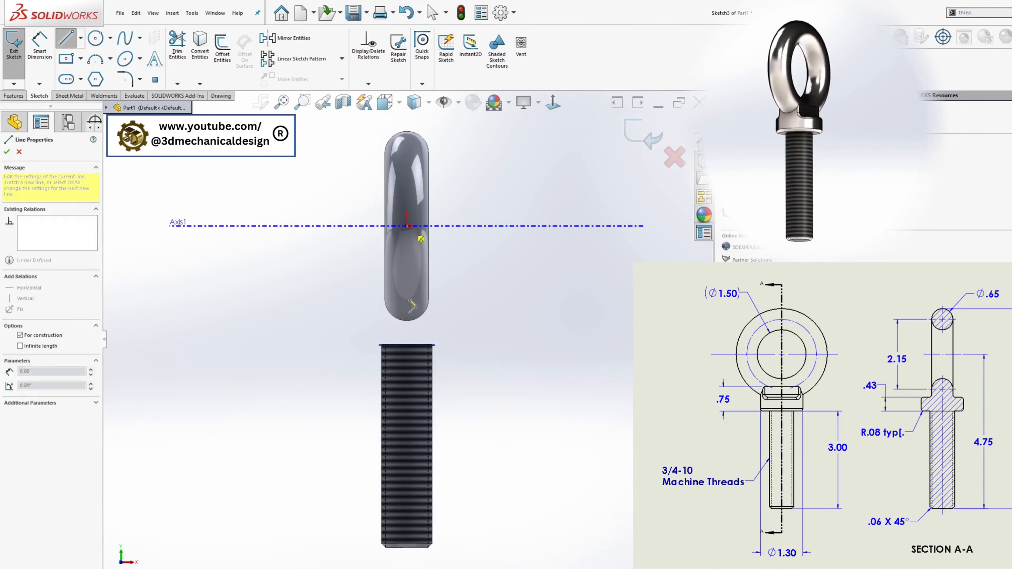
left_click(406, 344)
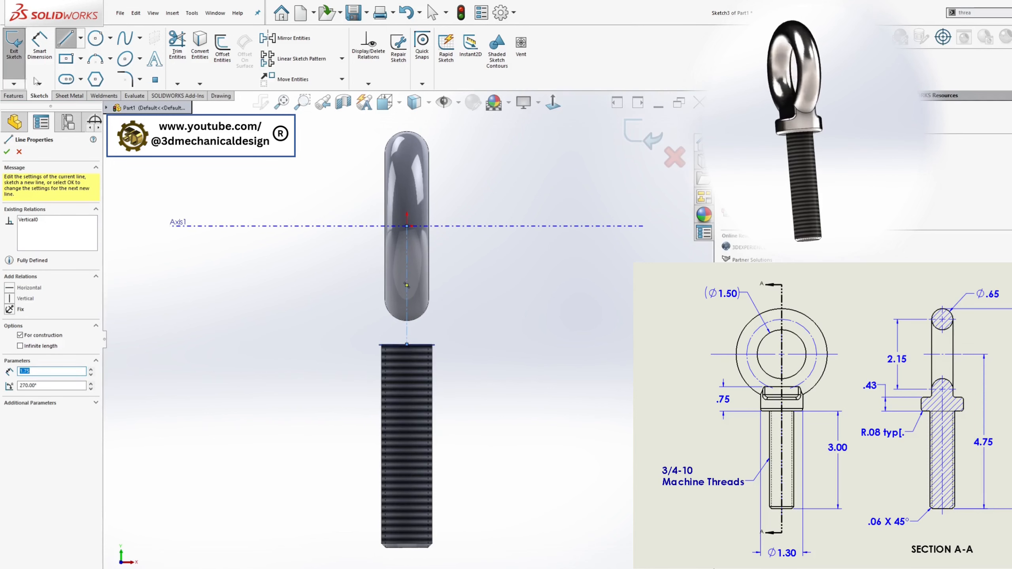
Sketch a corner rectangle about 0.53 in wide and 0.81 in high from the centerline's lower end, with one side along the centerline.
left_click(66, 59)
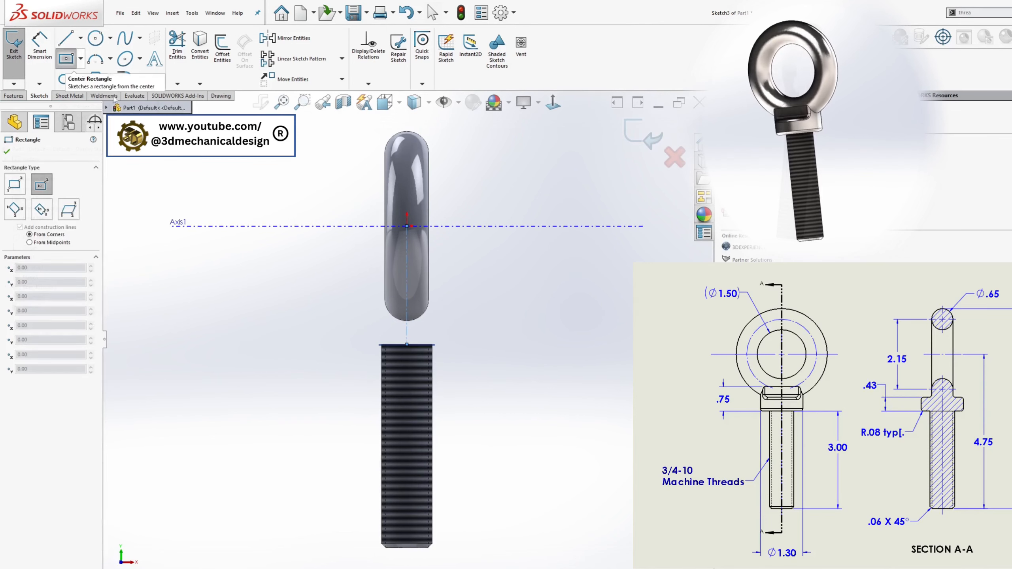
left_click(406, 344)
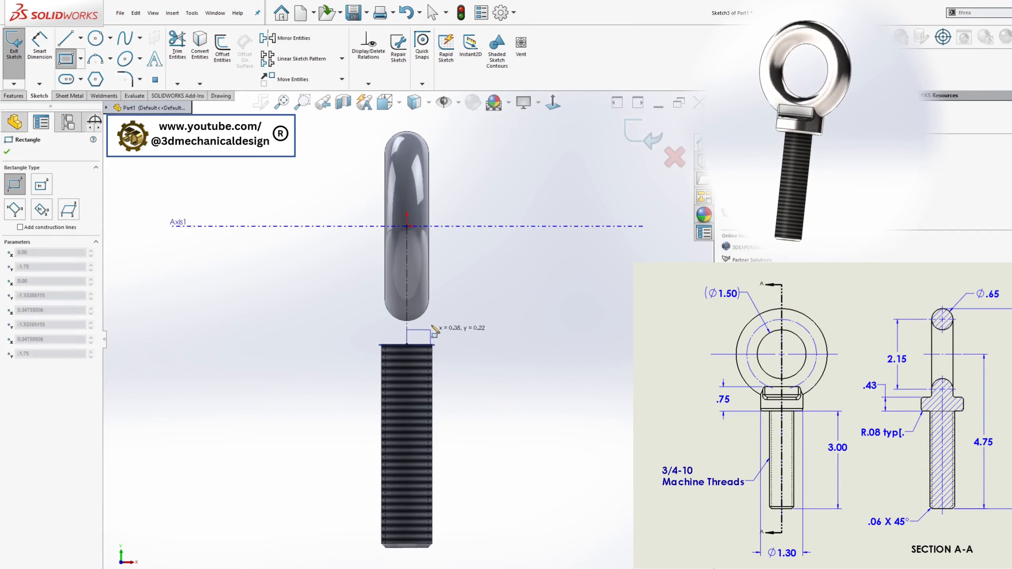
left_click(443, 290)
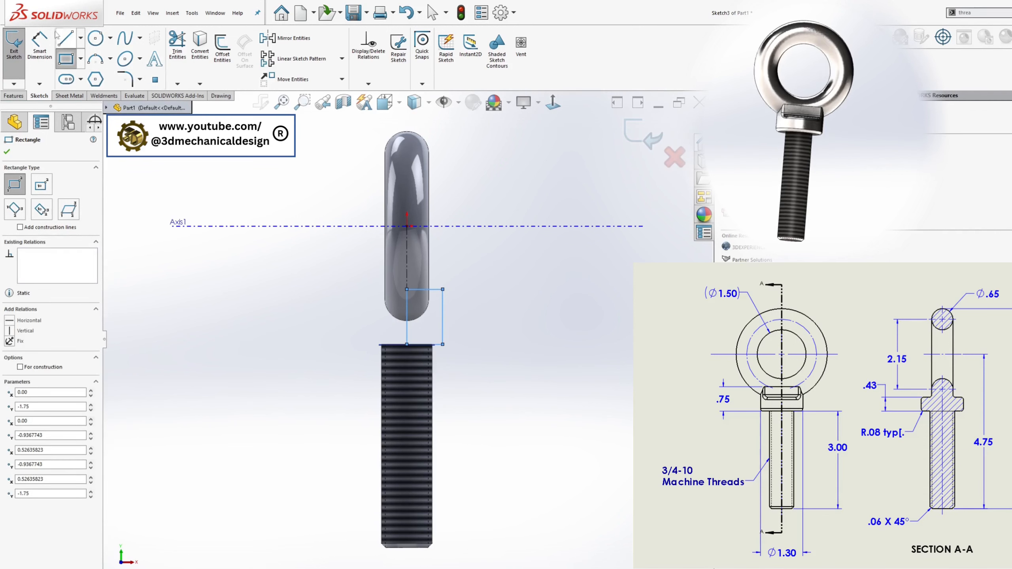
Dimension the collar rectangle with a height of 0.75 in and a width of 0.65 in.
left_click(40, 44)
left_click(443, 317)
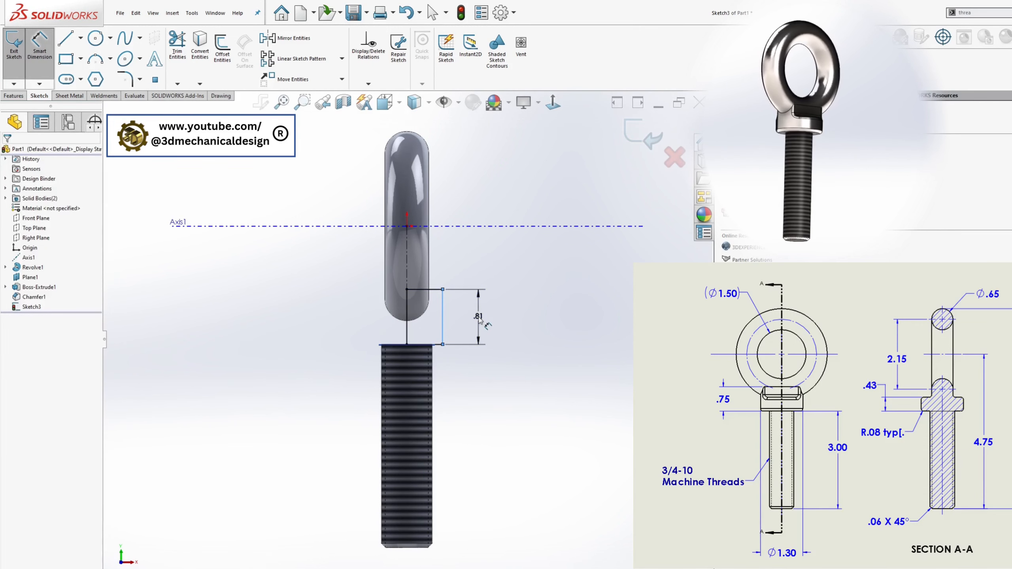
left_click(488, 325)
type("0.75")
key("Return")
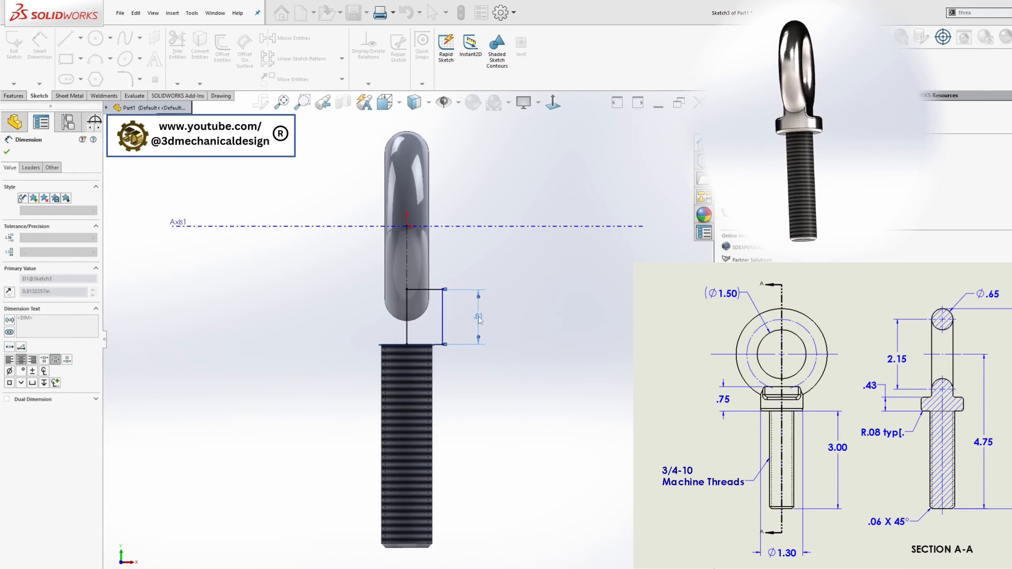
left_click(441, 294)
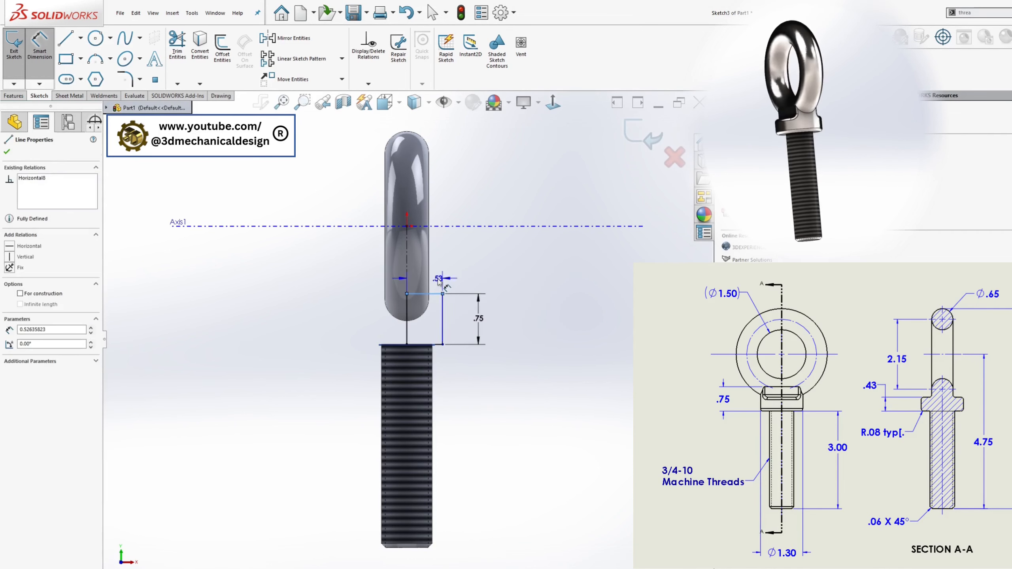
left_click(437, 279)
type("0.65")
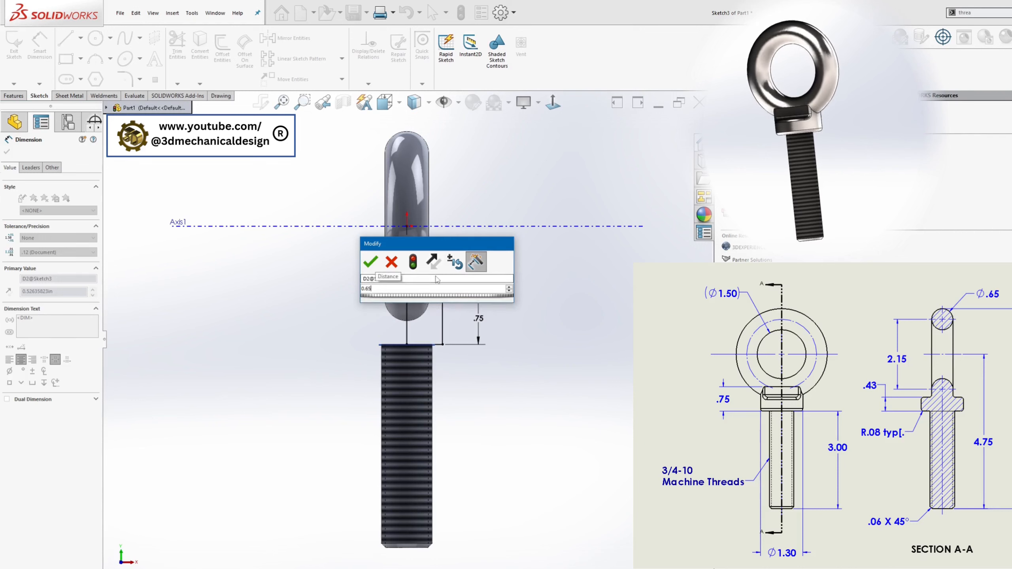
key("Return")
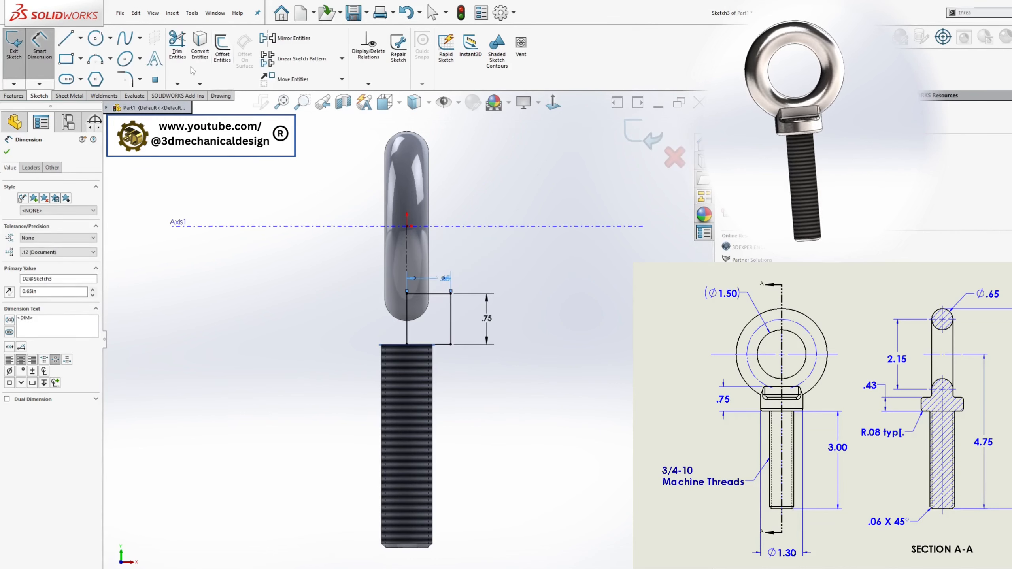
Revolve the rectangle 360 degrees about the vertical centerline, merged with the ring and shank, to form the collar.
left_click(13, 95)
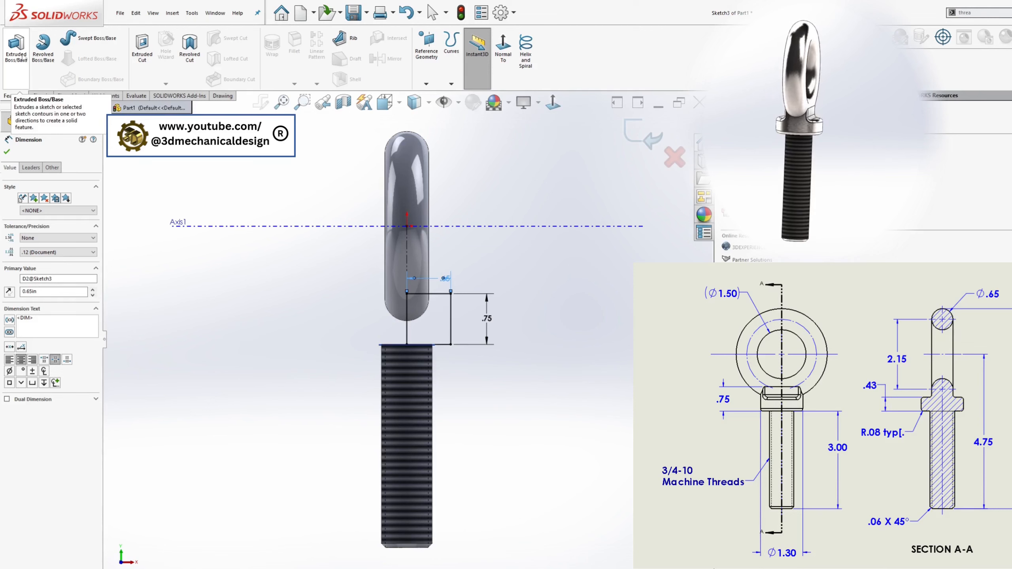
left_click(43, 44)
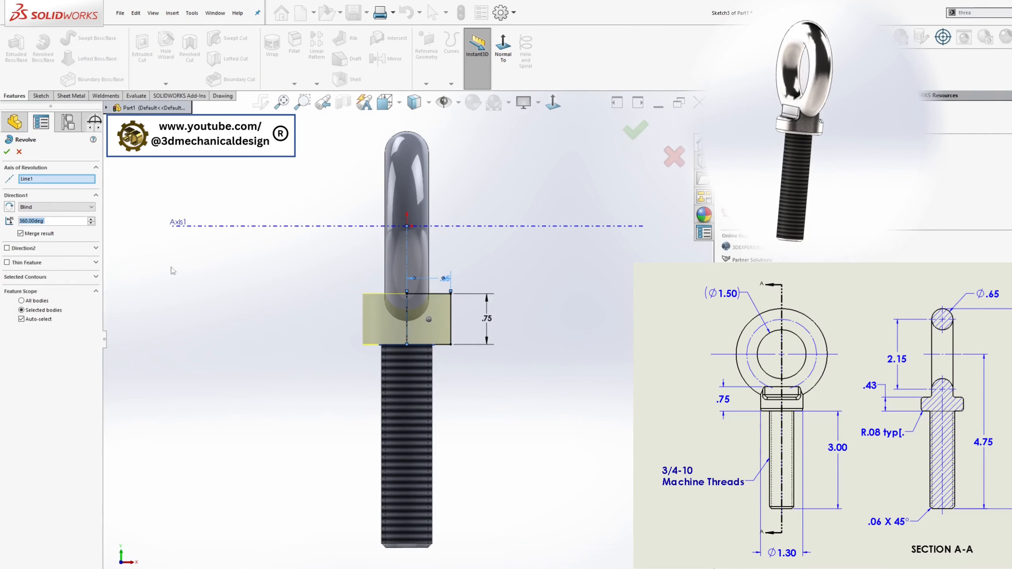
middle_click_drag(268, 329, 327, 348)
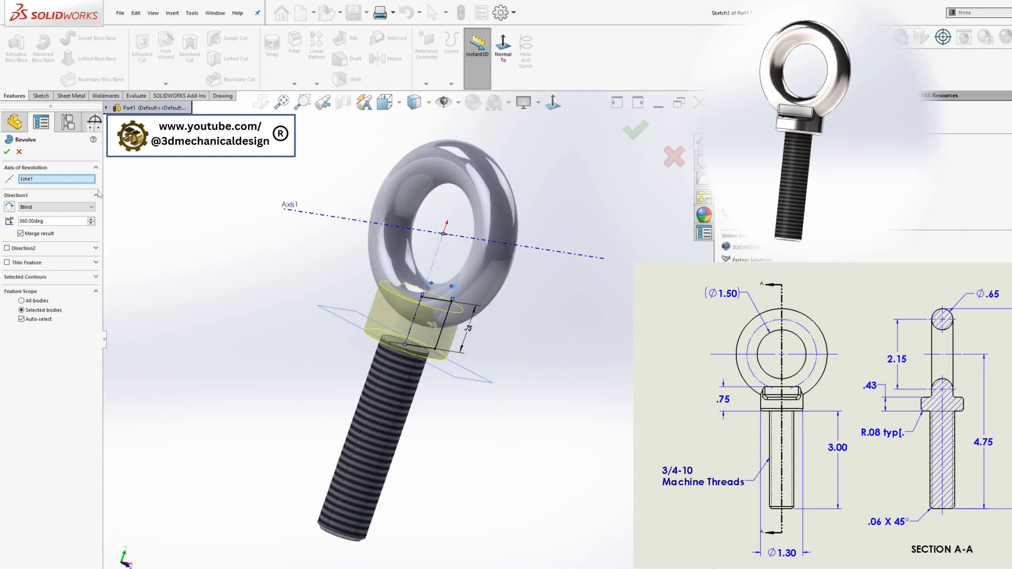
left_click(8, 151)
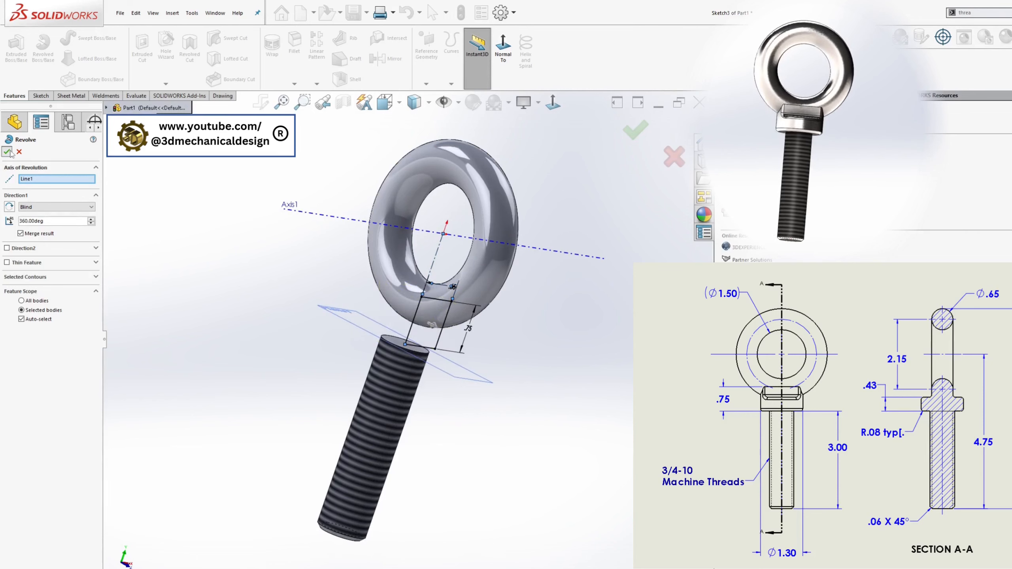
middle_click_drag(279, 327, 255, 455)
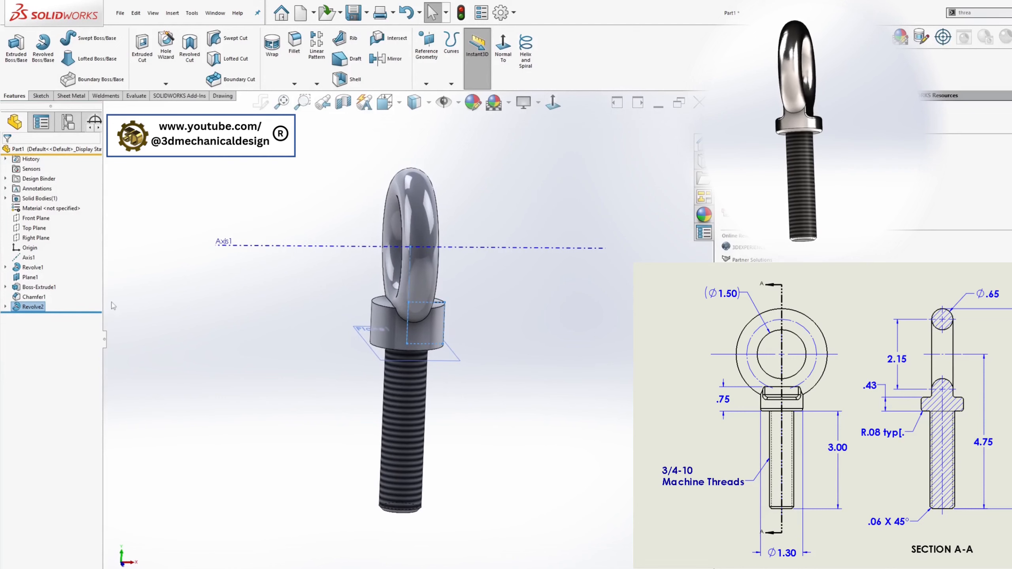
On a new Front Plane sketch, draw a rectangle outward from each side of the ring into the collar, about 0.53 × 1.38 in and 0.49 × 1.42 in.
left_click(29, 219)
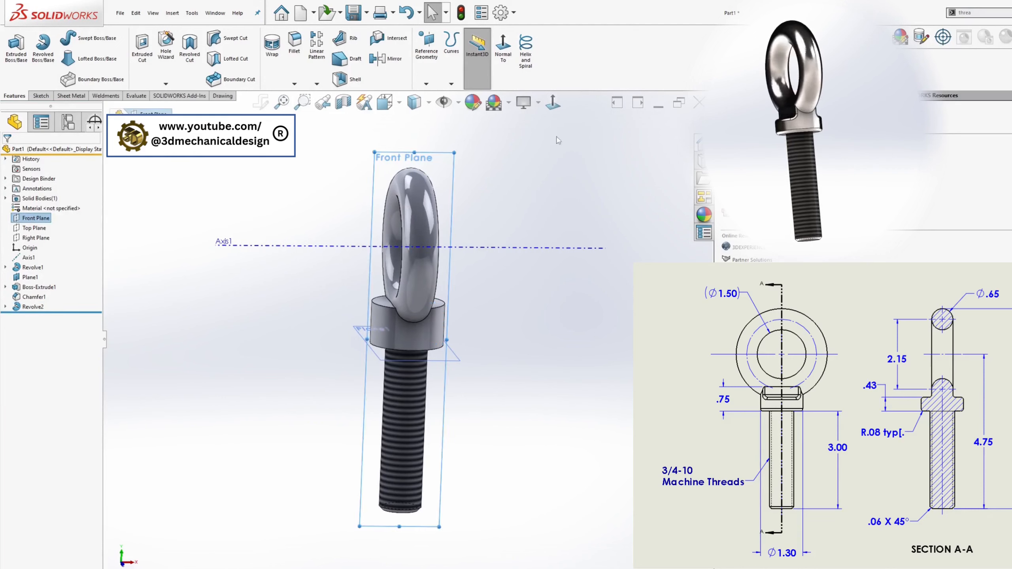
left_click(559, 104)
left_click(40, 96)
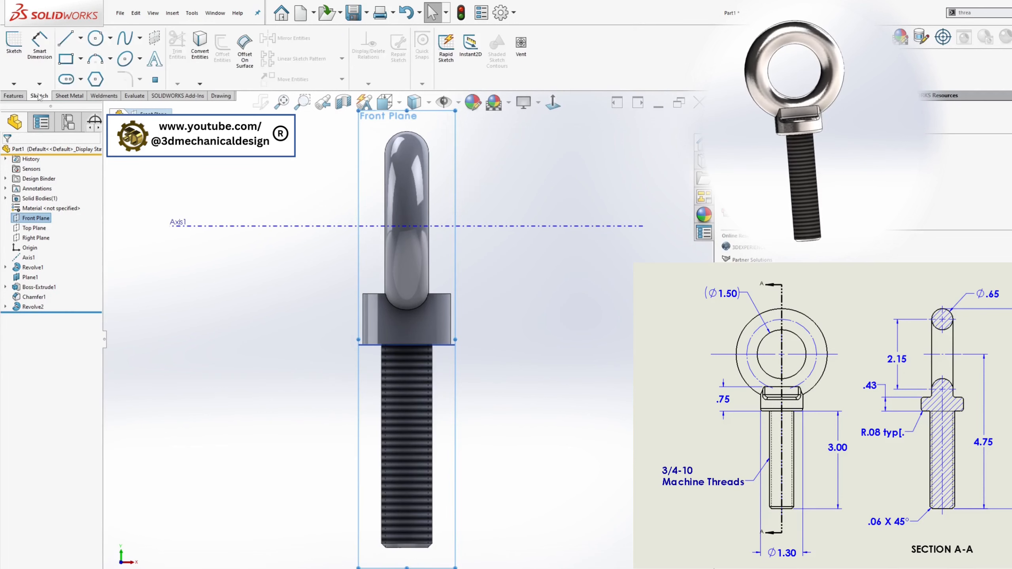
left_click(13, 44)
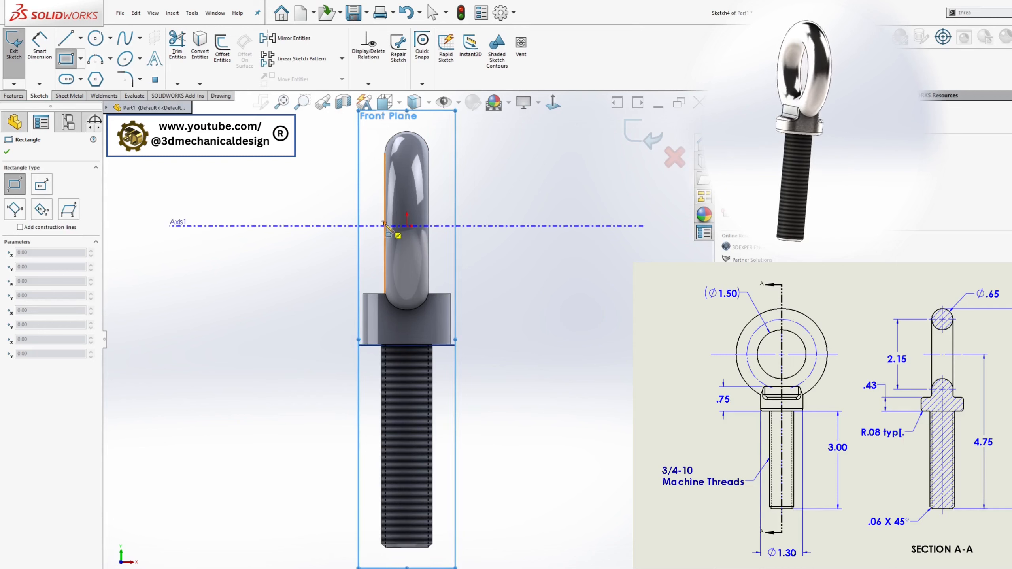
left_click(385, 226)
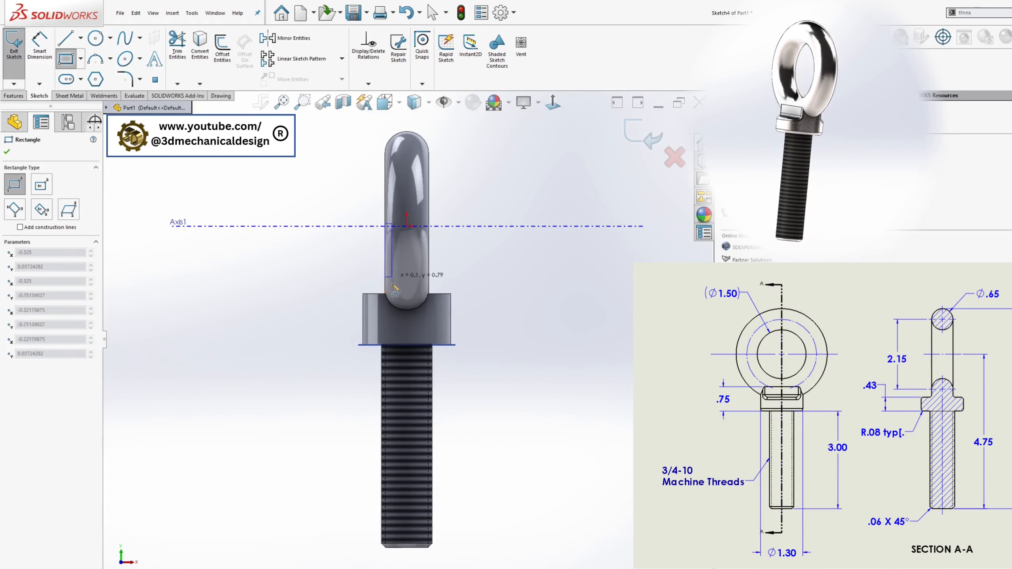
left_click(350, 317)
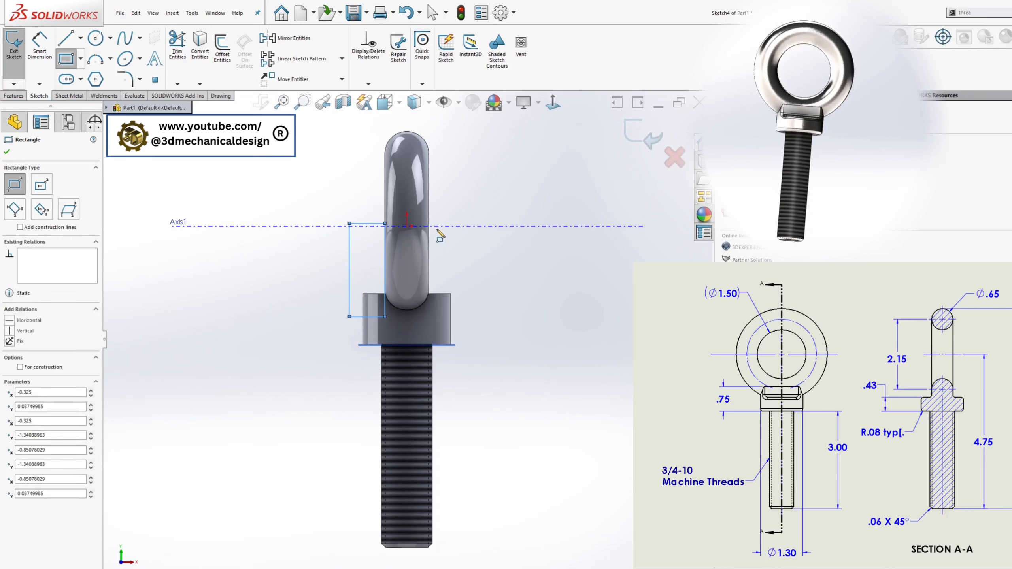
left_click(429, 225)
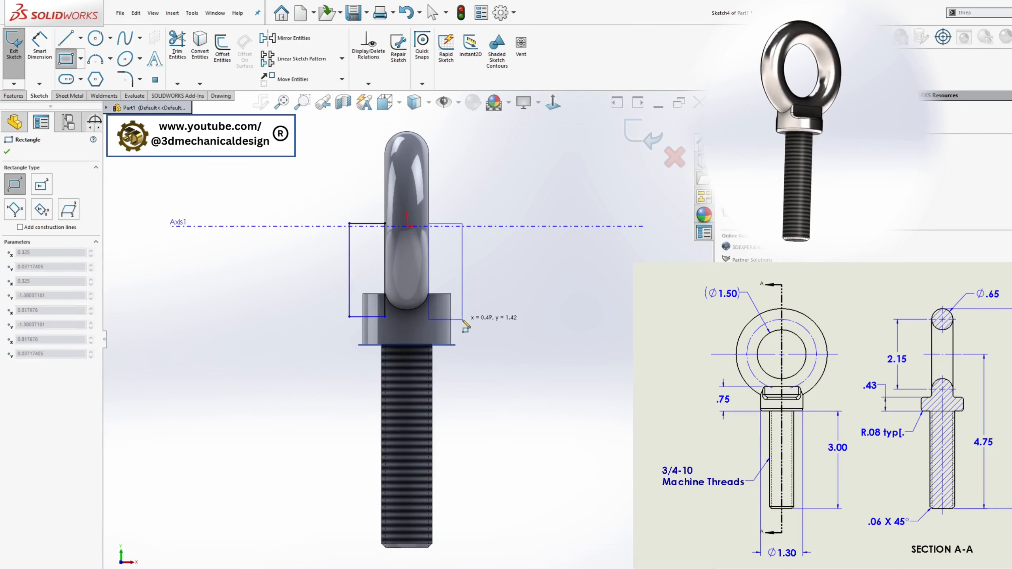
left_click(462, 320)
key("Escape")
Make the outer vertical sides of the two rectangles equal in length, and likewise their lower horizontal sides.
left_click(351, 261)
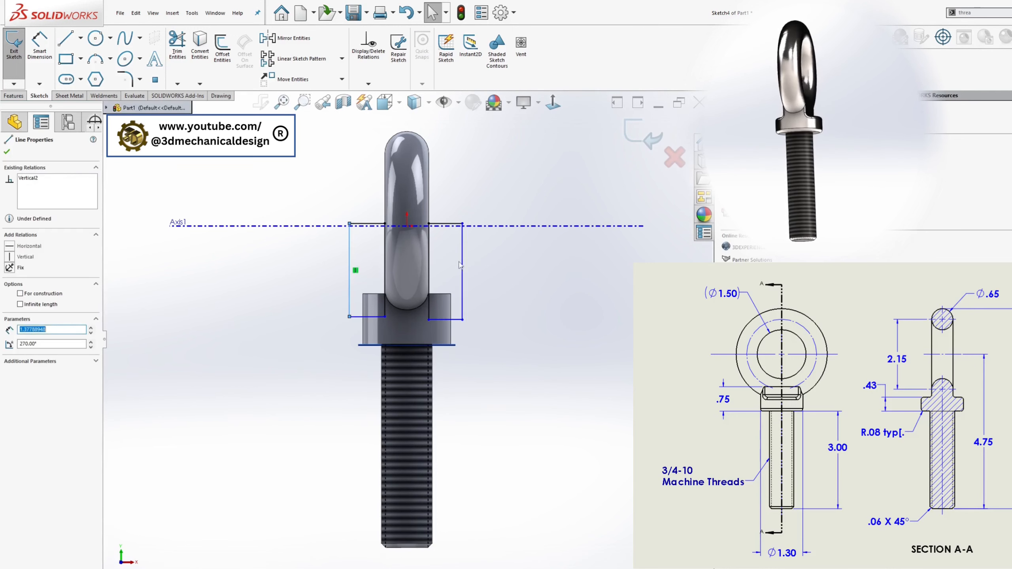
left_click(463, 256, "ctrl")
left_click(9, 350)
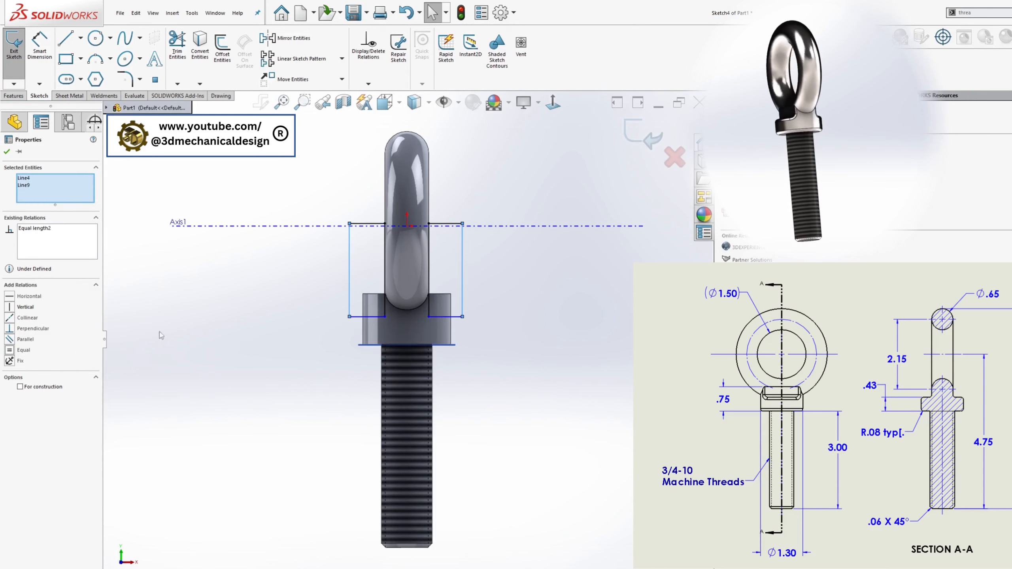
left_click(376, 317)
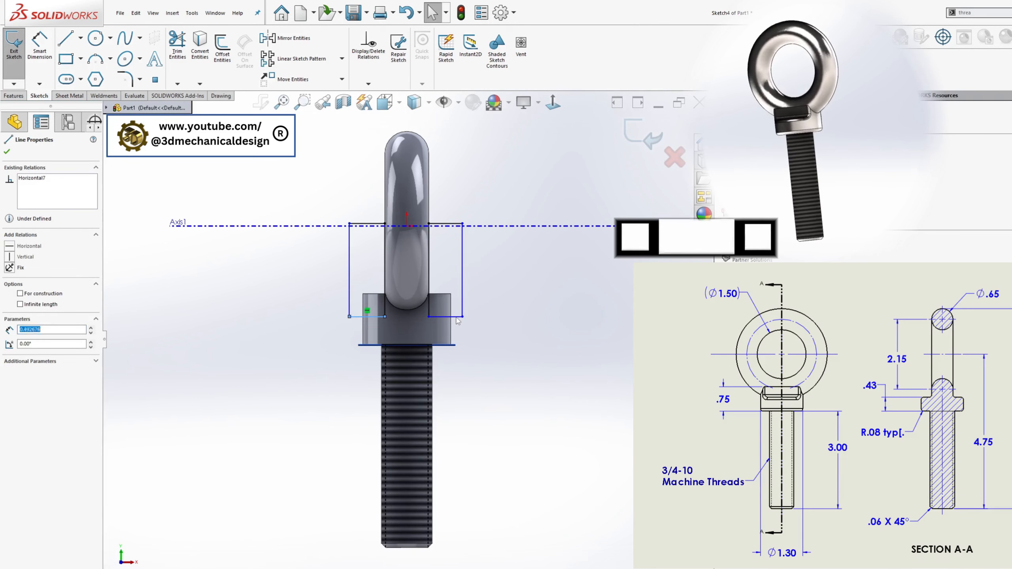
left_click(446, 317, "ctrl")
left_click(9, 351)
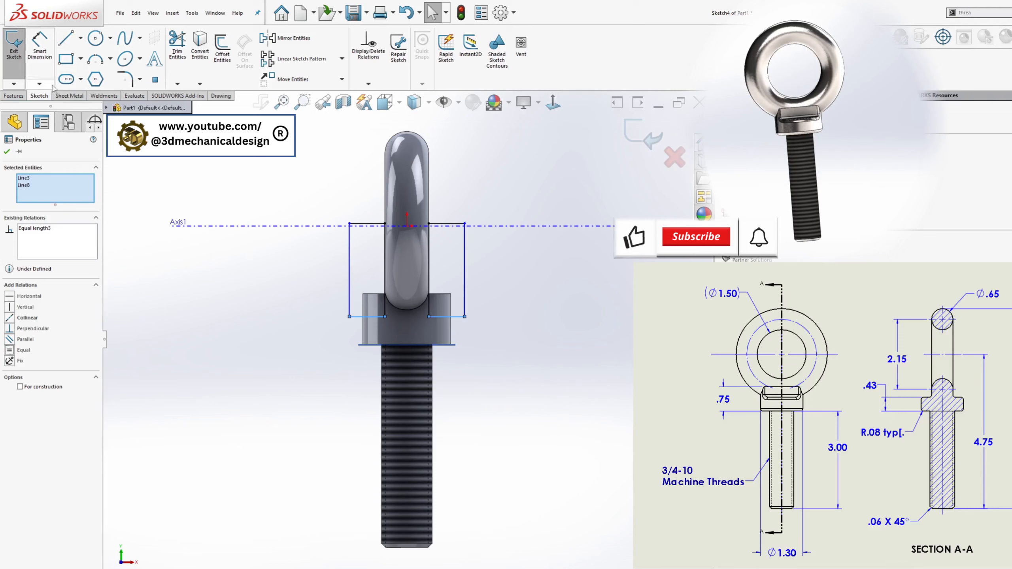
Dimension the distance from the collar's top edge to the rectangle's lower side as 0.32 in.
left_click(44, 48)
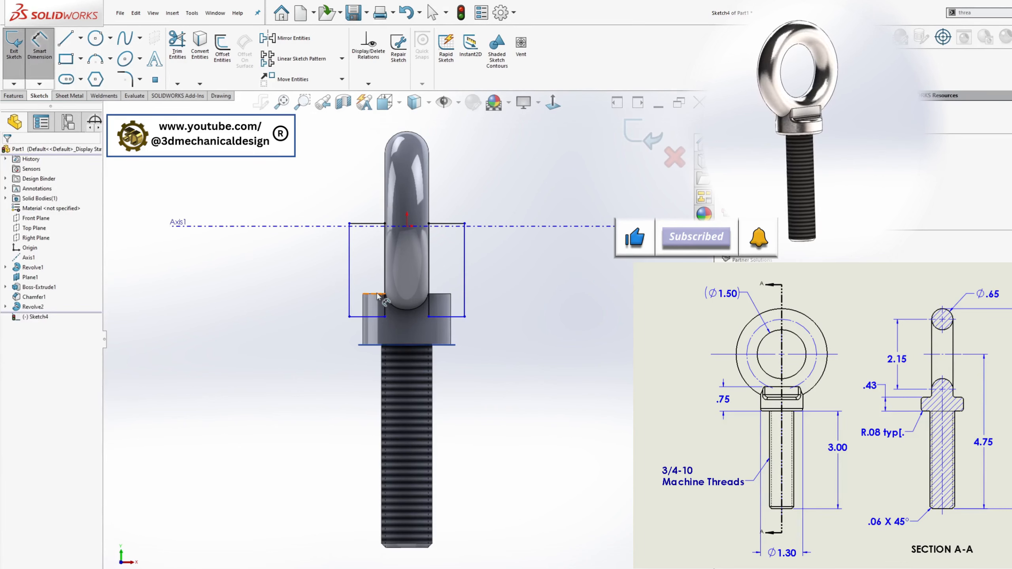
left_click(371, 317)
left_click(317, 322)
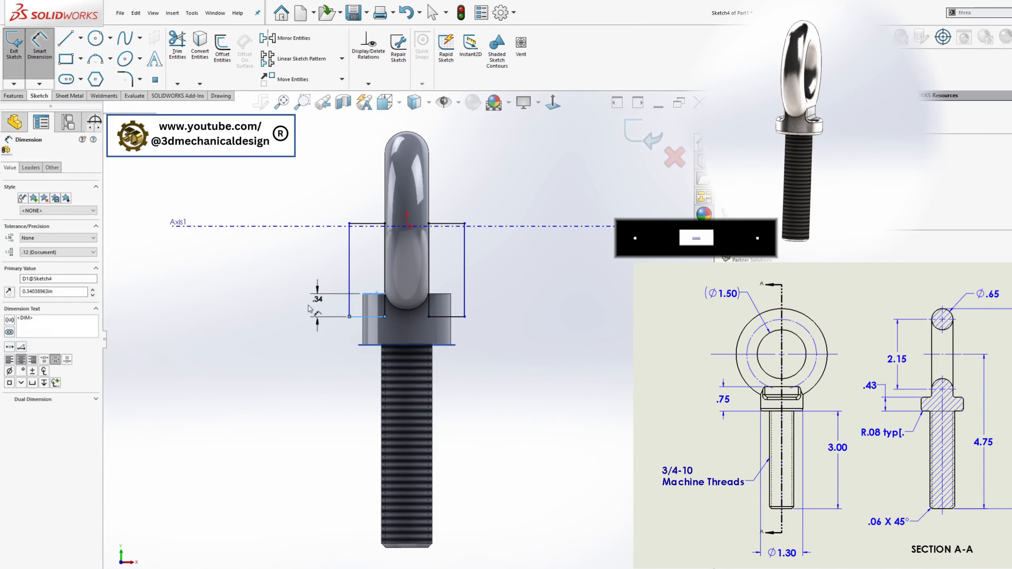
type("0.32")
key("Return")
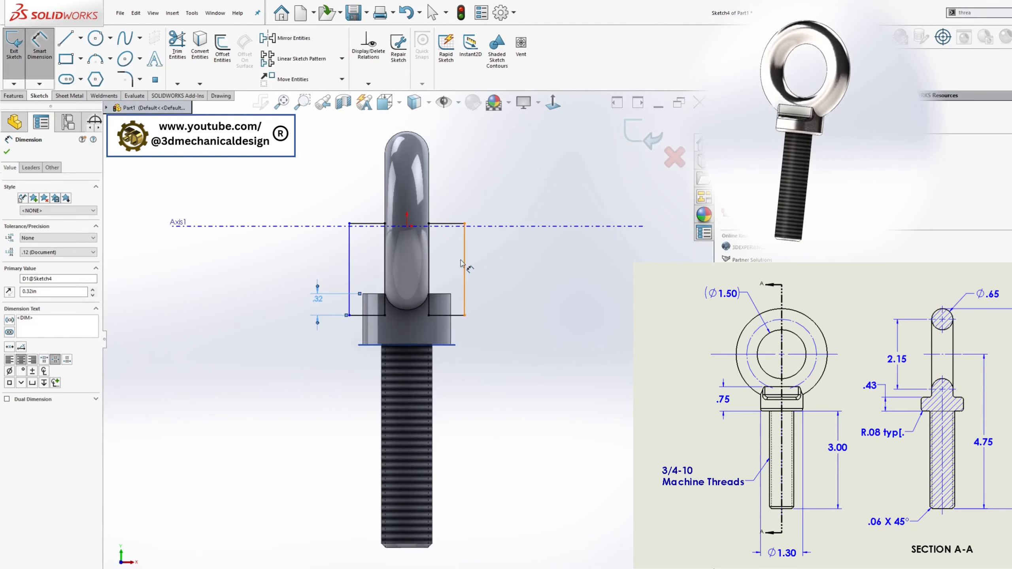
Dimension the length of the right-hand rectangle's upper horizontal side.
left_click(453, 226)
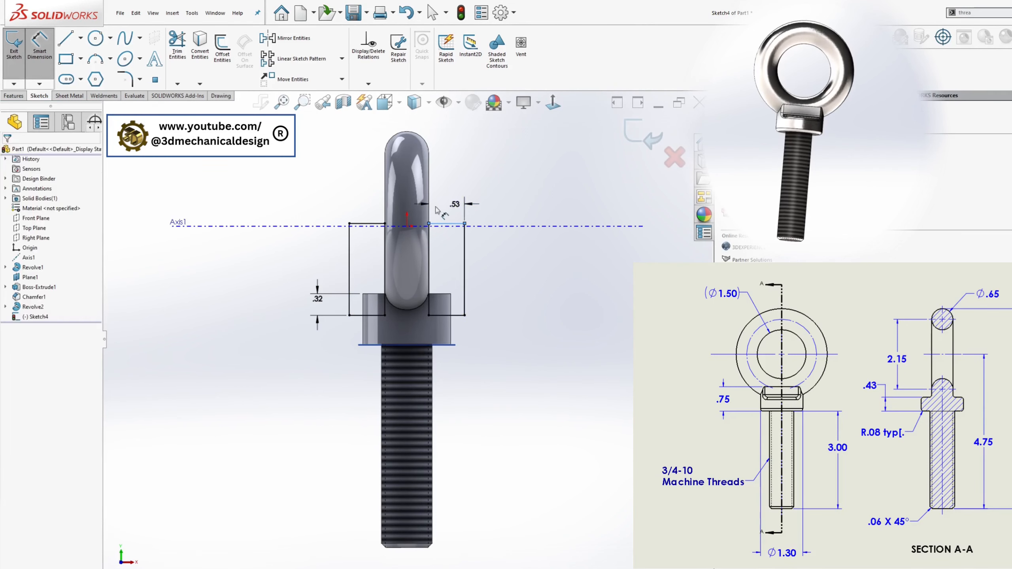
left_click(454, 207)
left_click(392, 189)
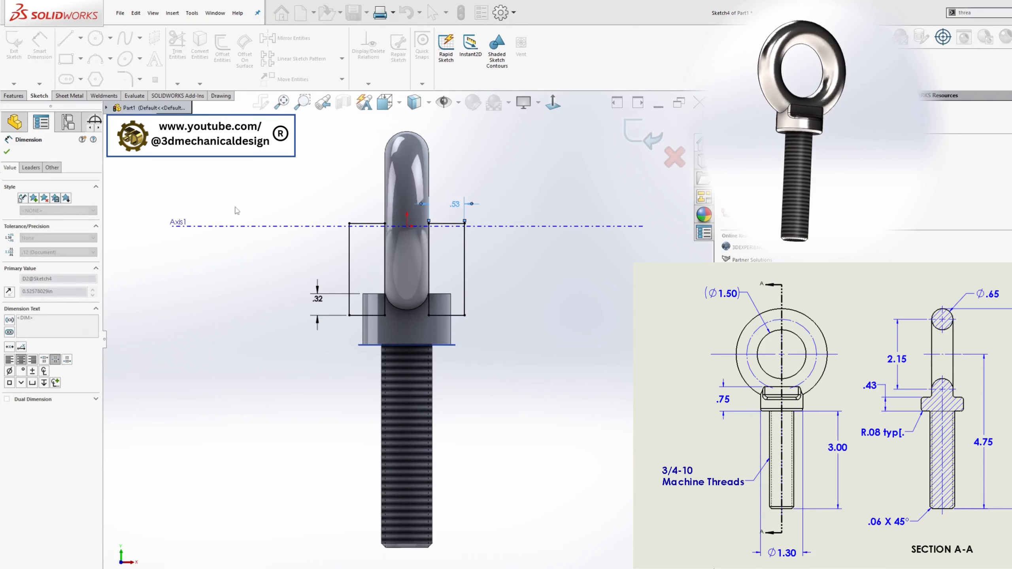
Cut the two rectangles through the collar with an Extruded Cut, set to Through All in both directions.
left_click(14, 96)
left_click(143, 51)
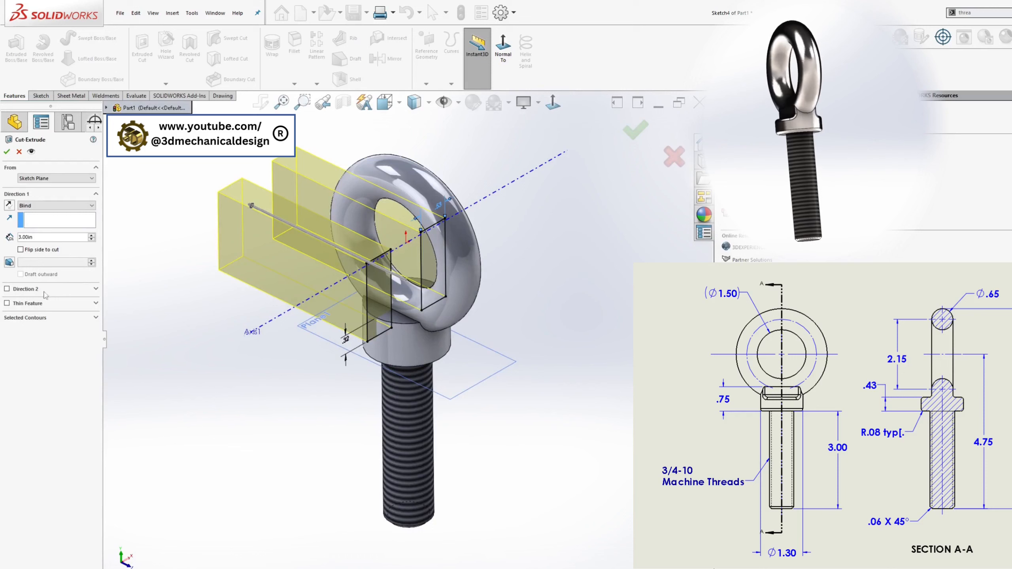
left_click(7, 289)
left_click(55, 205)
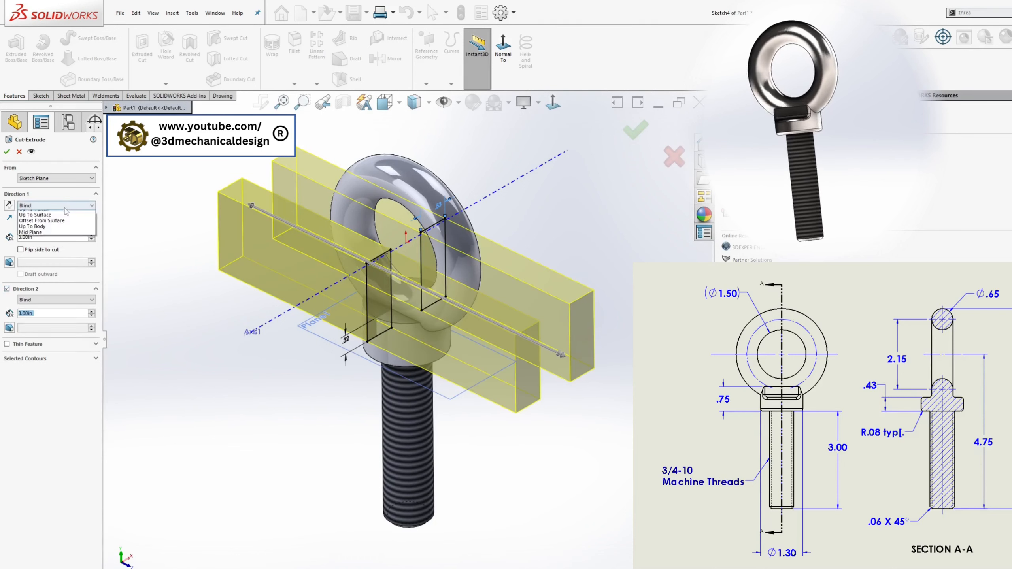
left_click(38, 220)
left_click(47, 285)
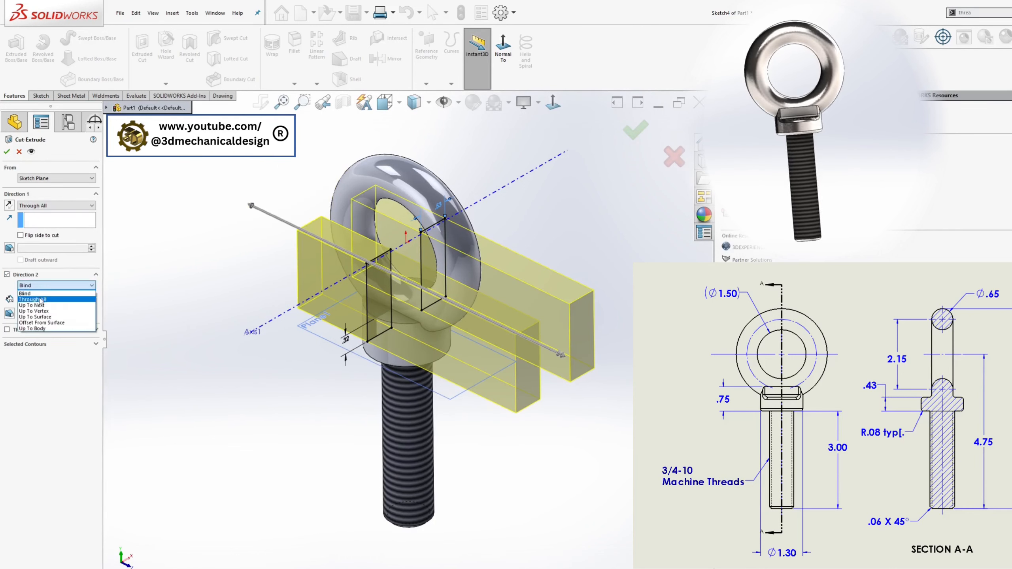
left_click(64, 300)
middle_click_drag(167, 274, 166, 247)
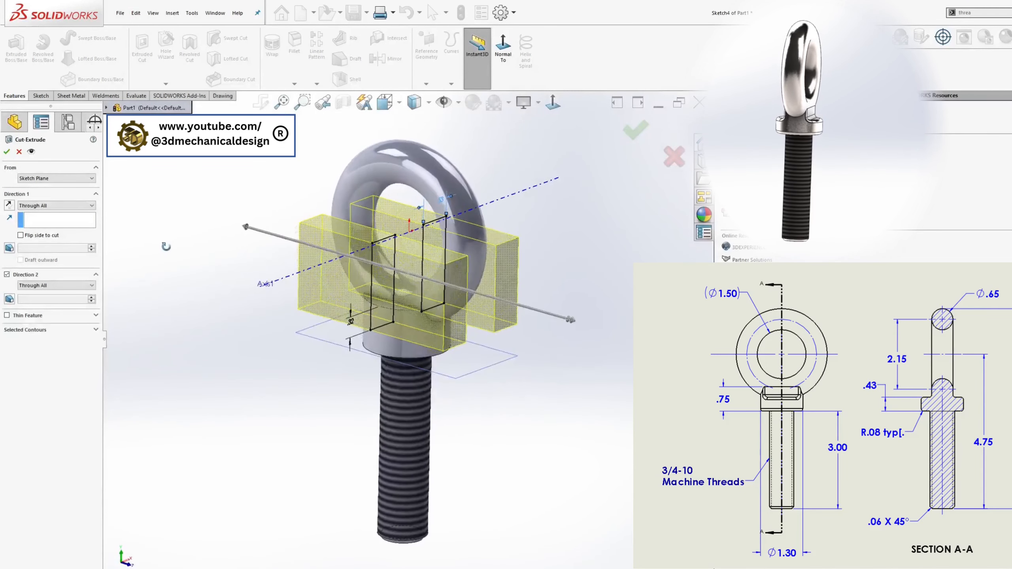
left_click(7, 151)
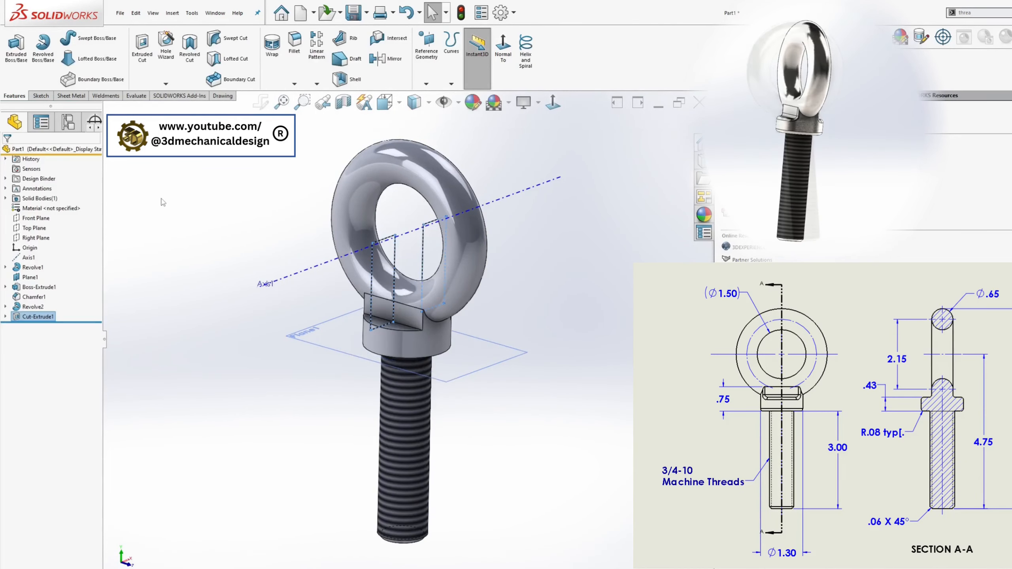
left_click(443, 105)
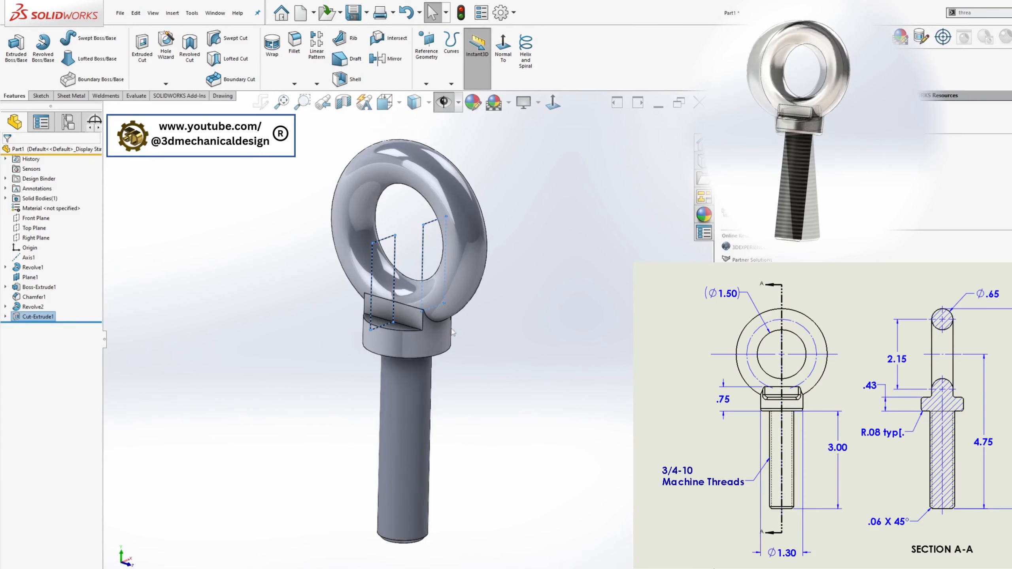
scroll(453, 331, "down", 2)
left_click(446, 105)
scroll(495, 244, "up", 4)
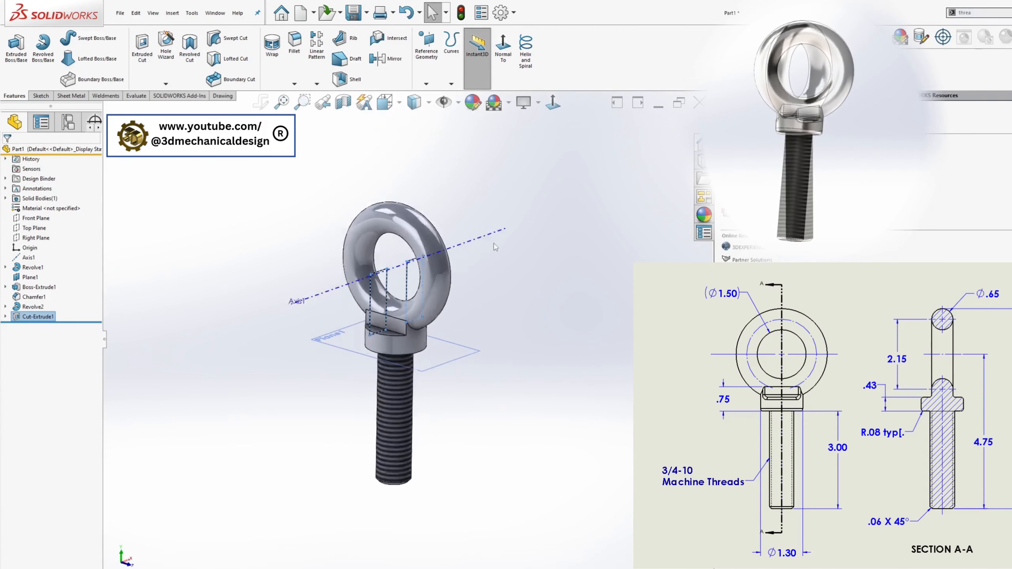
left_click(532, 264)
middle_click_drag(532, 264, 541, 295)
scroll(345, 288, "down", 2)
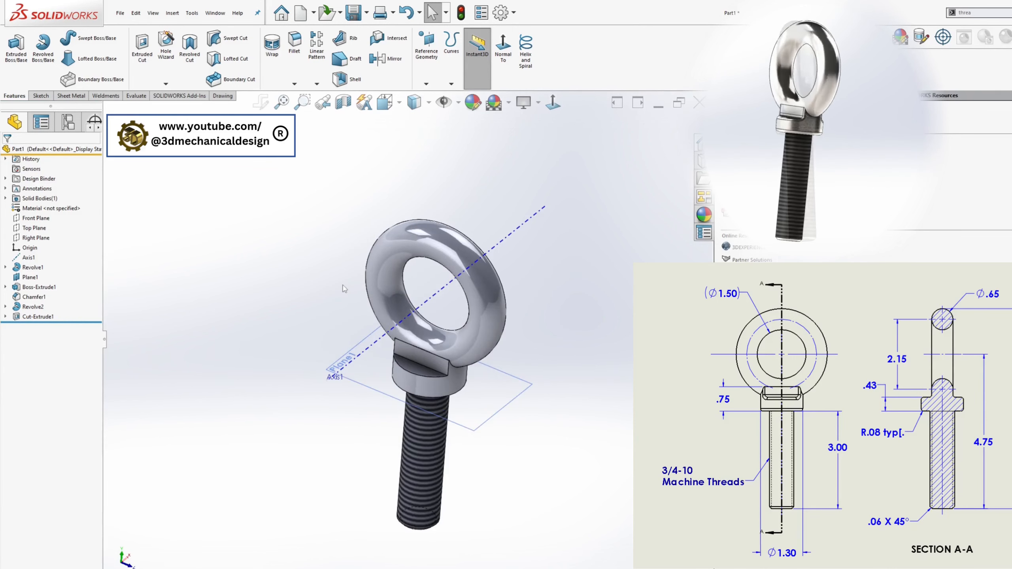
Hide the reference planes and axes in the model view.
left_click(459, 102)
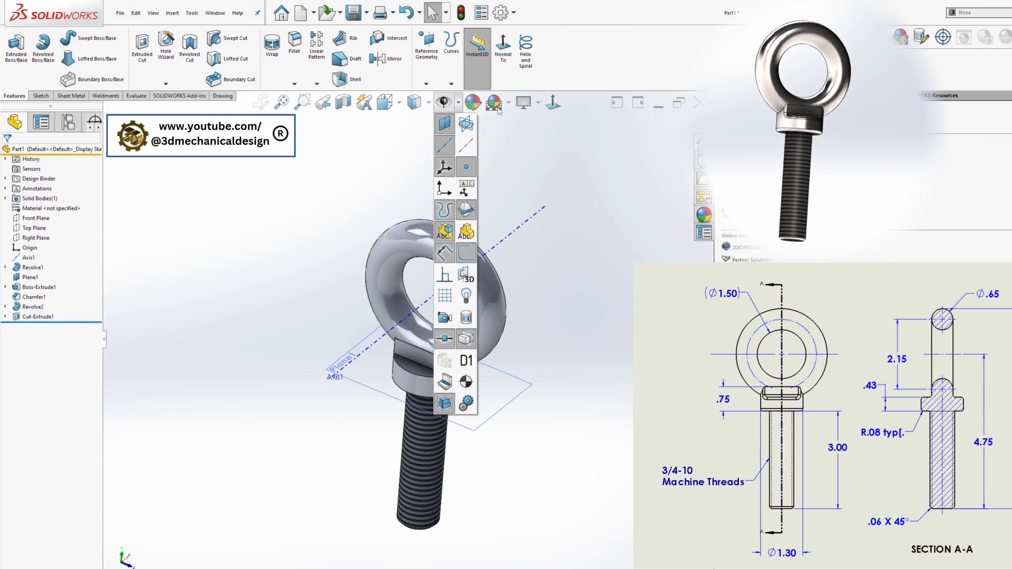
left_click(449, 124)
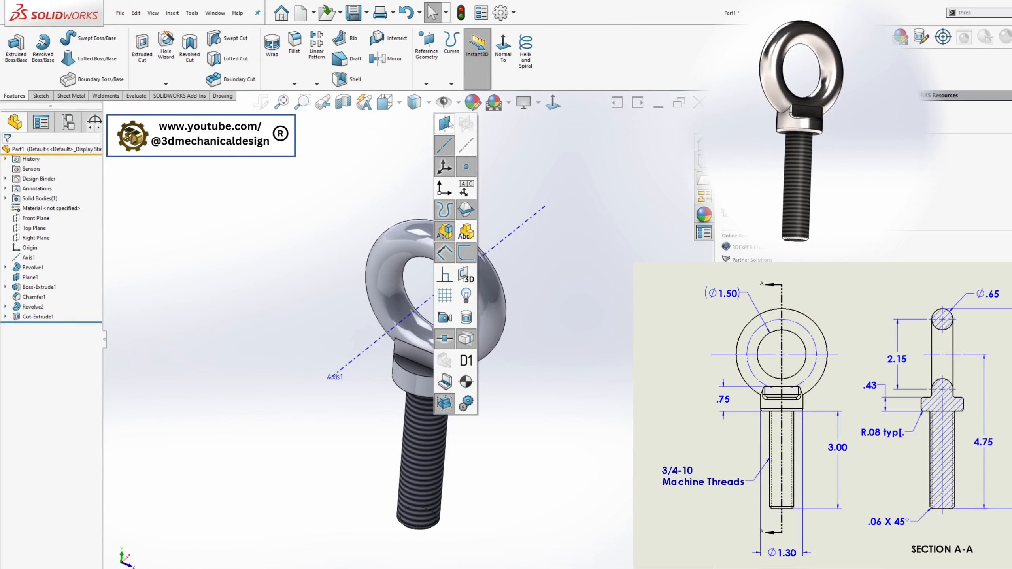
left_click(444, 145)
Start a symmetric Fillet with a 0.08 in radius and select the flat collar ledge face on each side of the ring.
scroll(416, 382, "down", 2)
scroll(416, 382, "up", 2)
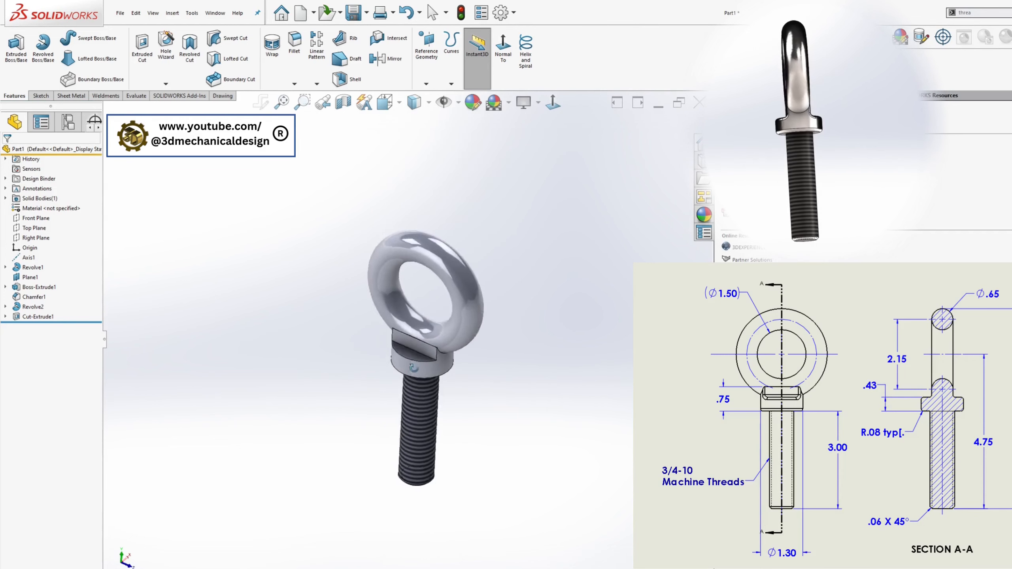
middle_click_drag(416, 380, 422, 361)
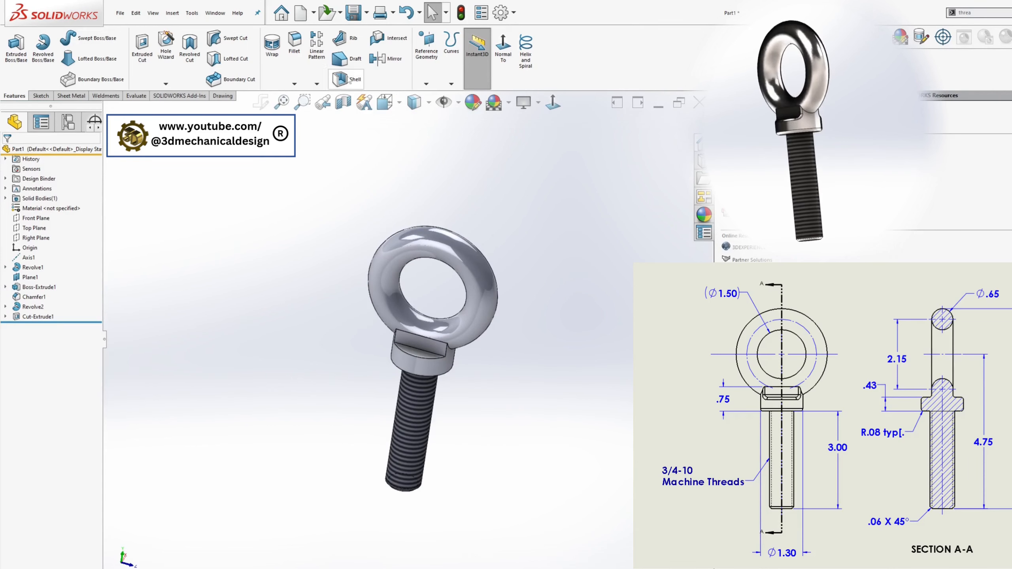
left_click(300, 84)
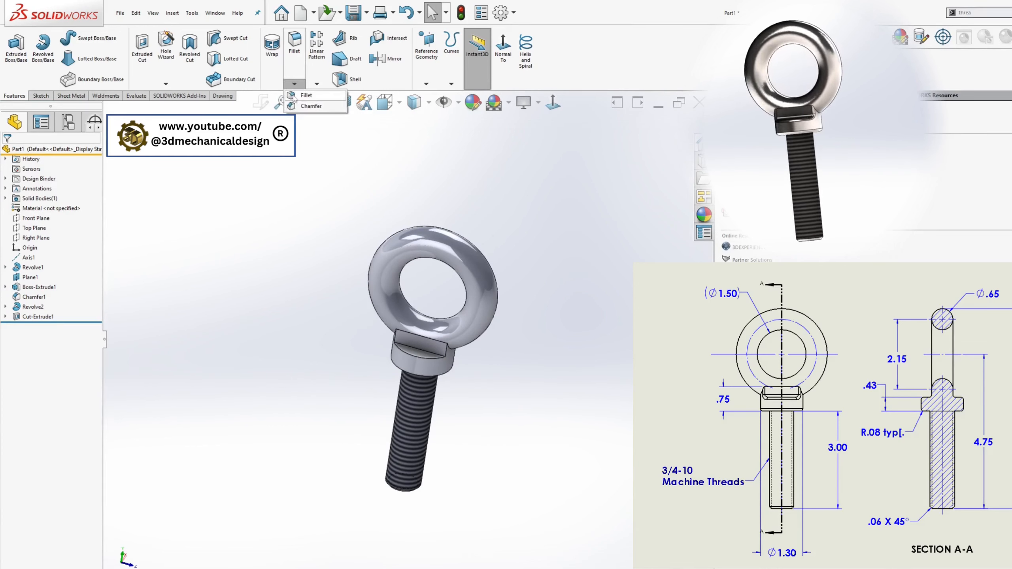
left_click(295, 97)
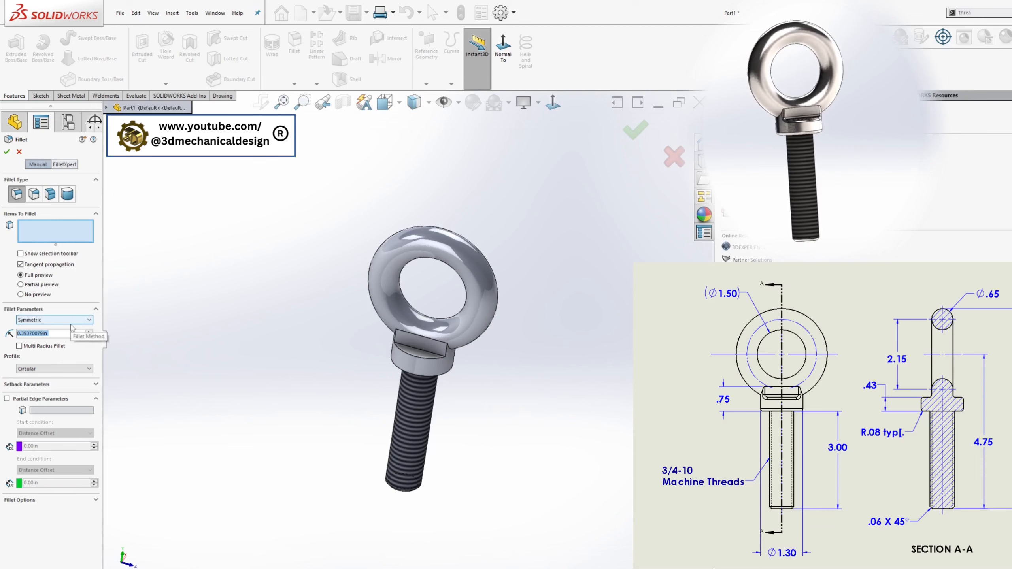
type("0.08")
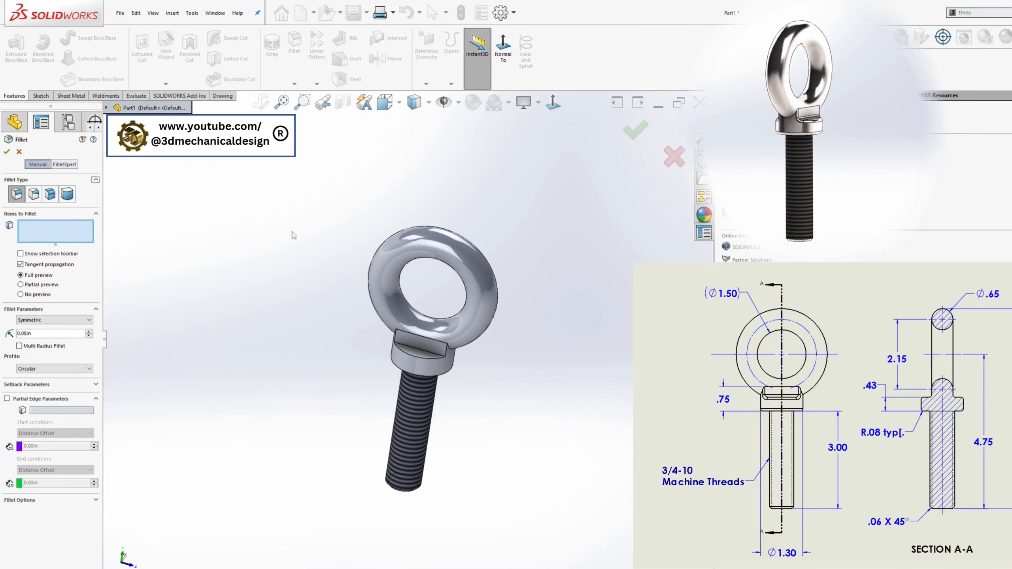
scroll(495, 376, "down", 5)
left_click(536, 362)
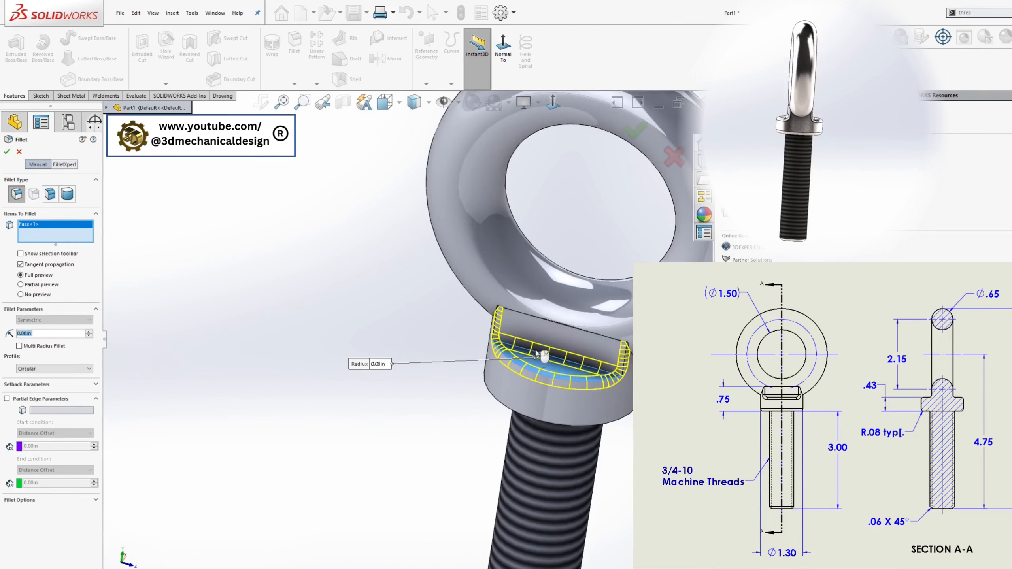
middle_click_drag(528, 343, 343, 477)
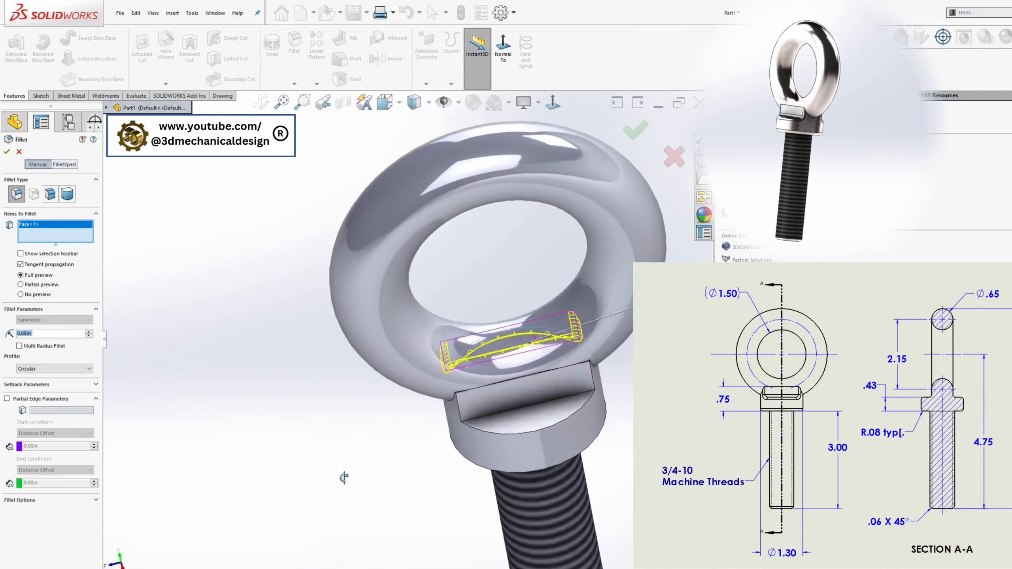
left_click(518, 429)
Add the collar's lower circular edge and its underside face to the fillet selection and create the fillet.
middle_click_drag(517, 429, 619, 447)
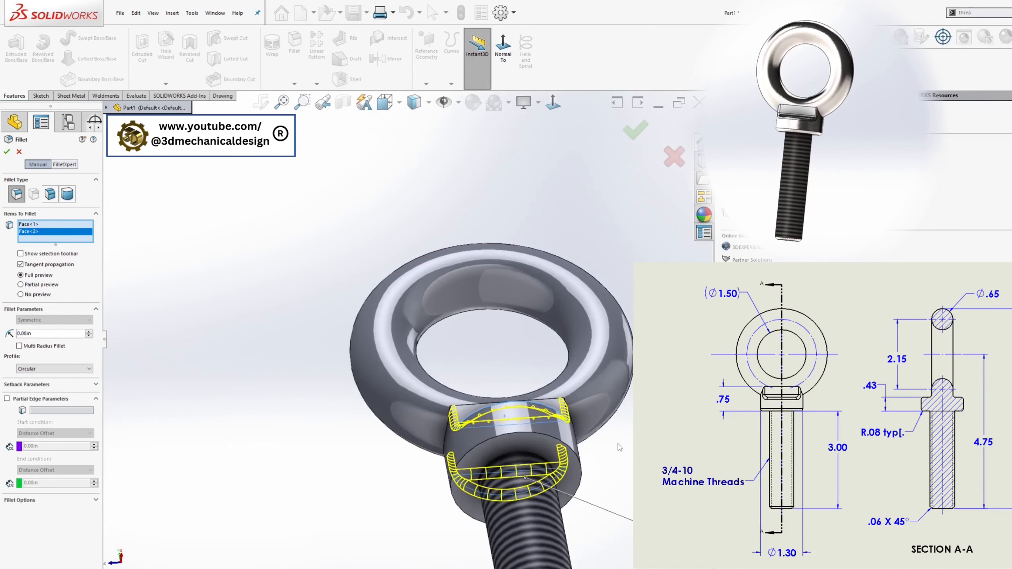
left_click(549, 440)
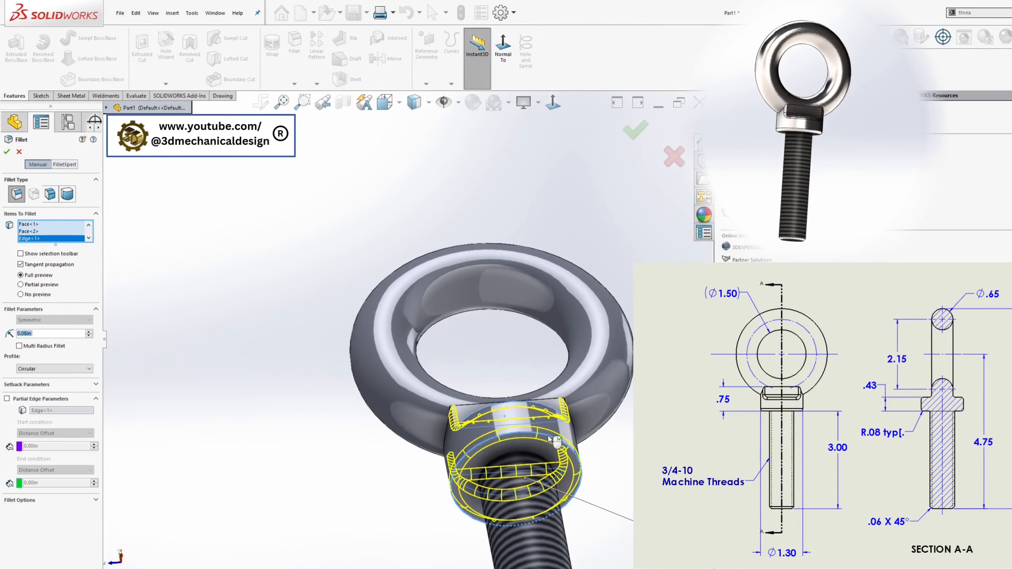
left_click(529, 454)
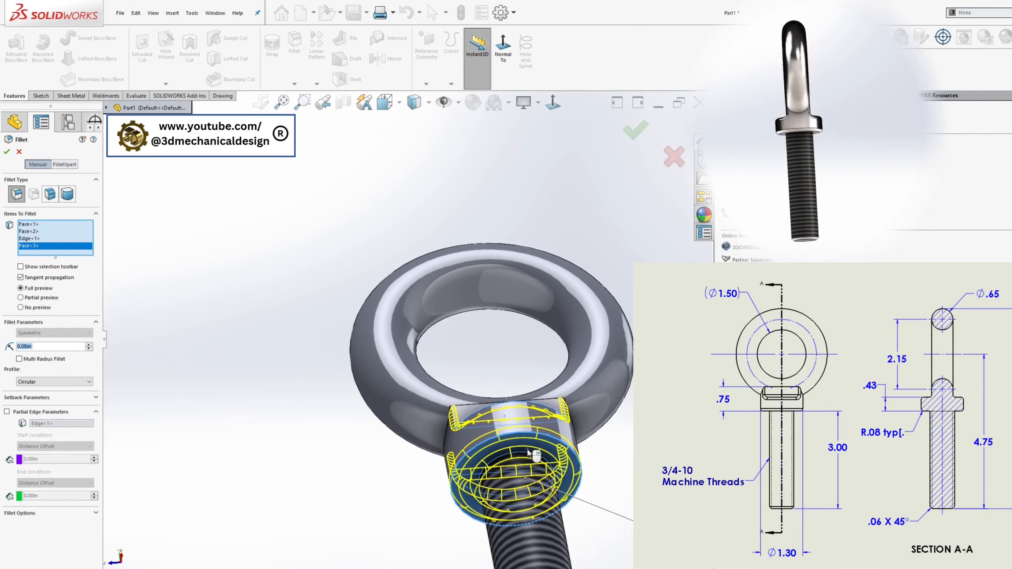
middle_click_drag(528, 453, 529, 535)
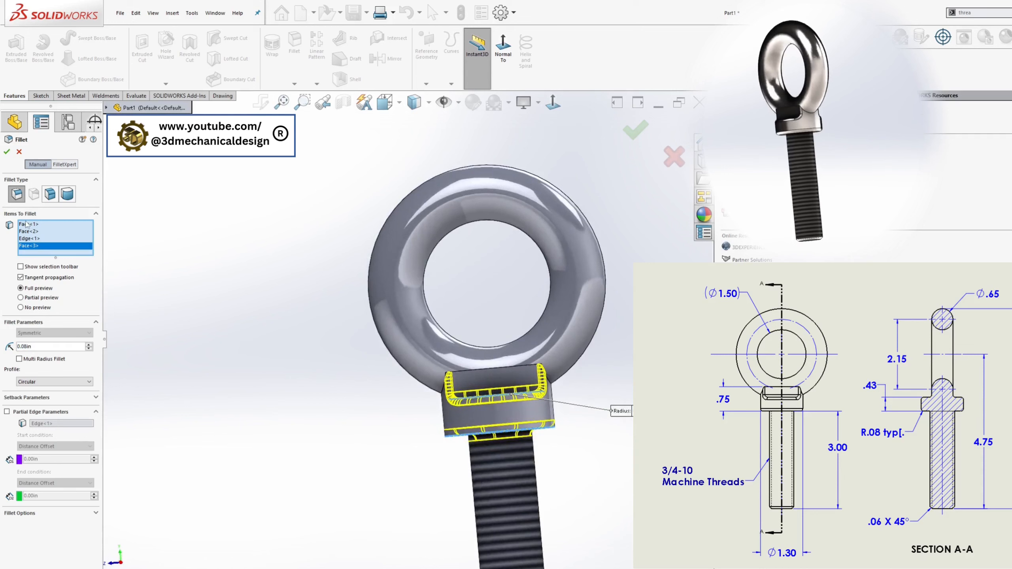
left_click(6, 152)
Examine the filleted collar and the whole eye bolt from several angles.
scroll(404, 334, "up", 2)
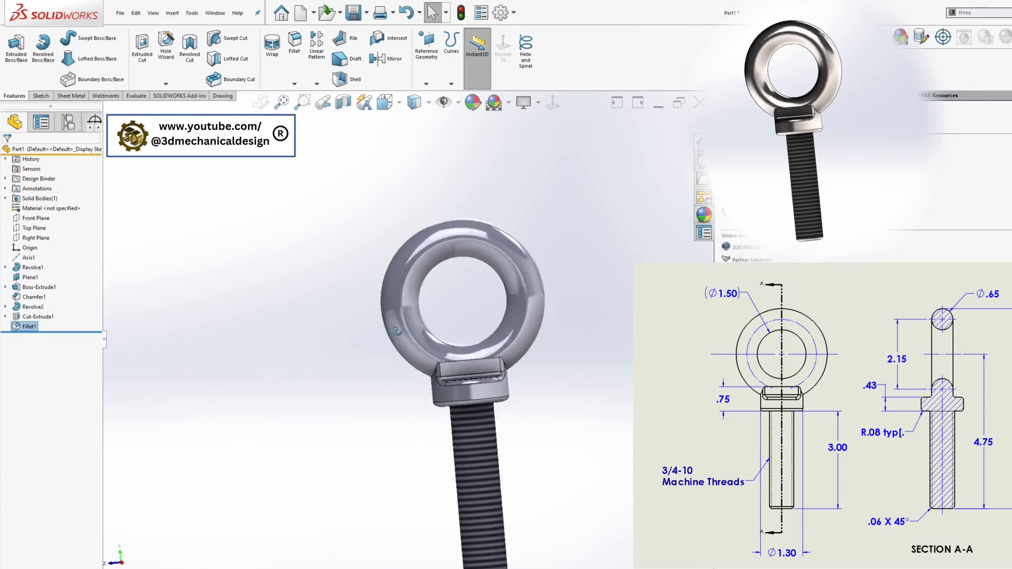
middle_click_drag(410, 335, 574, 381)
scroll(534, 404, "up", 3)
scroll(534, 403, "down", 3)
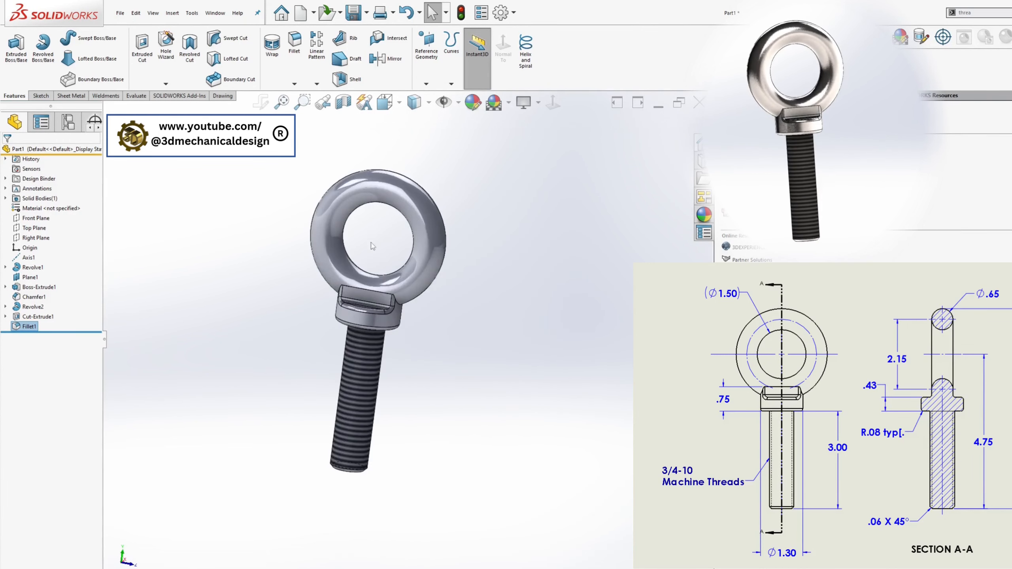
middle_click_drag(371, 243, 446, 269)
scroll(446, 269, "down", 1)
scroll(398, 340, "up", 4)
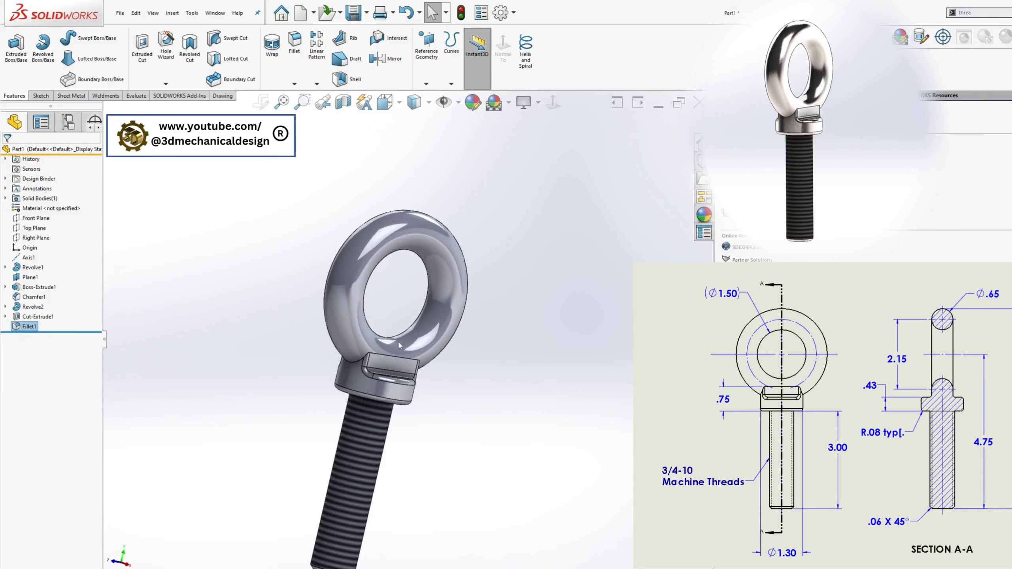
scroll(412, 360, "down", 3)
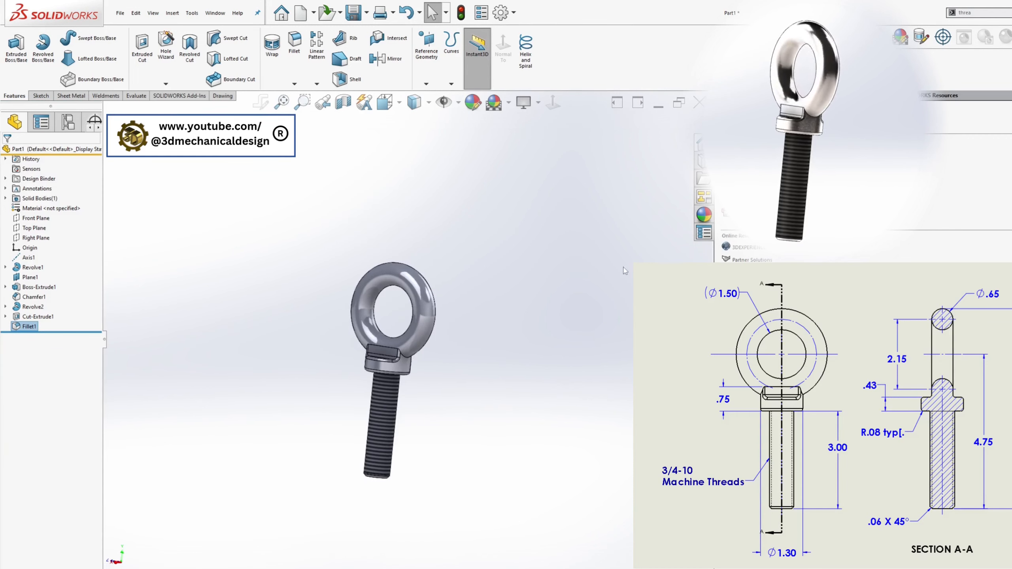
Apply a polished metallic appearance from the appearance library to the whole eye bolt body.
left_click(704, 216)
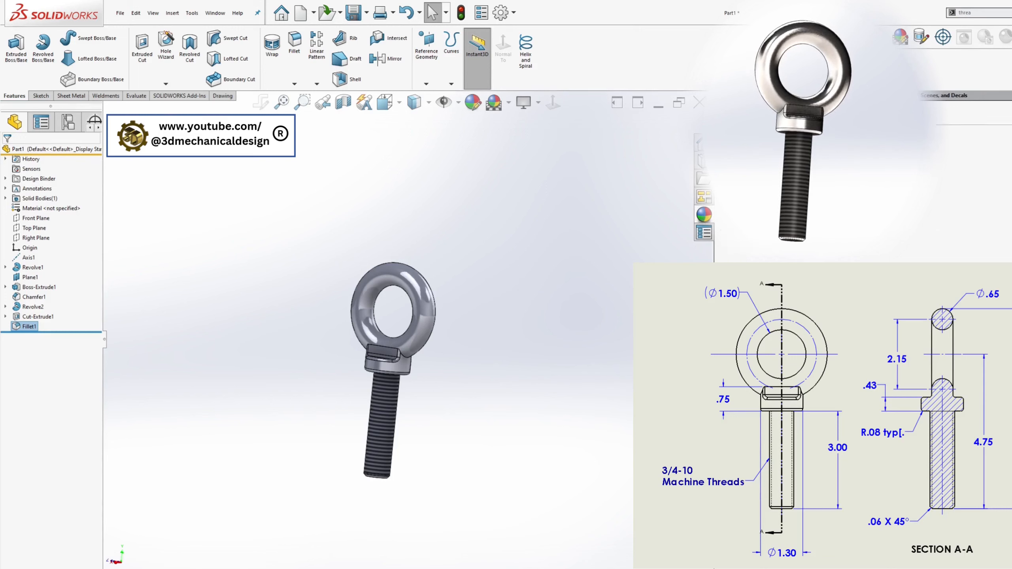
left_click_drag(585, 307, 416, 295)
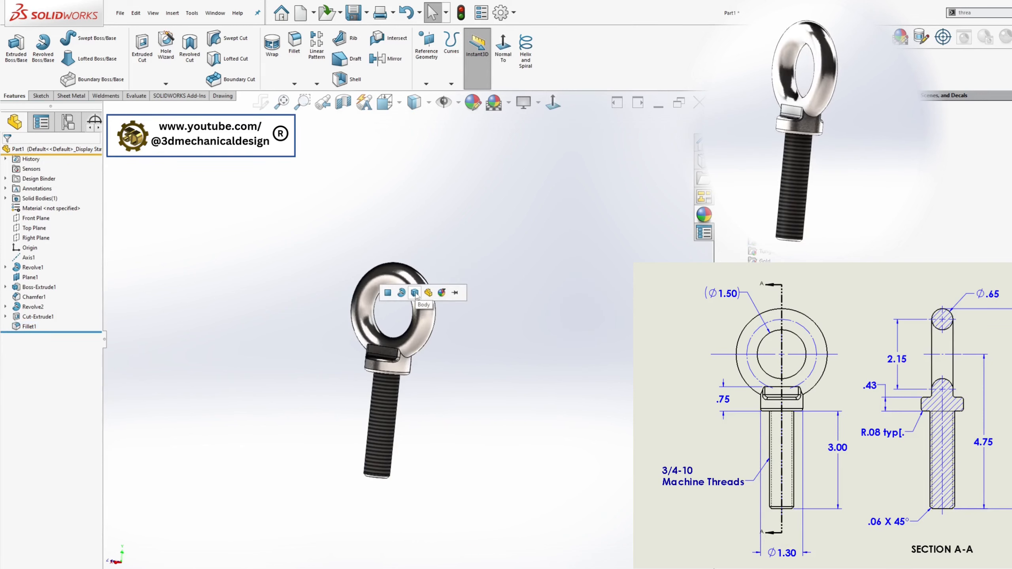
left_click(415, 294)
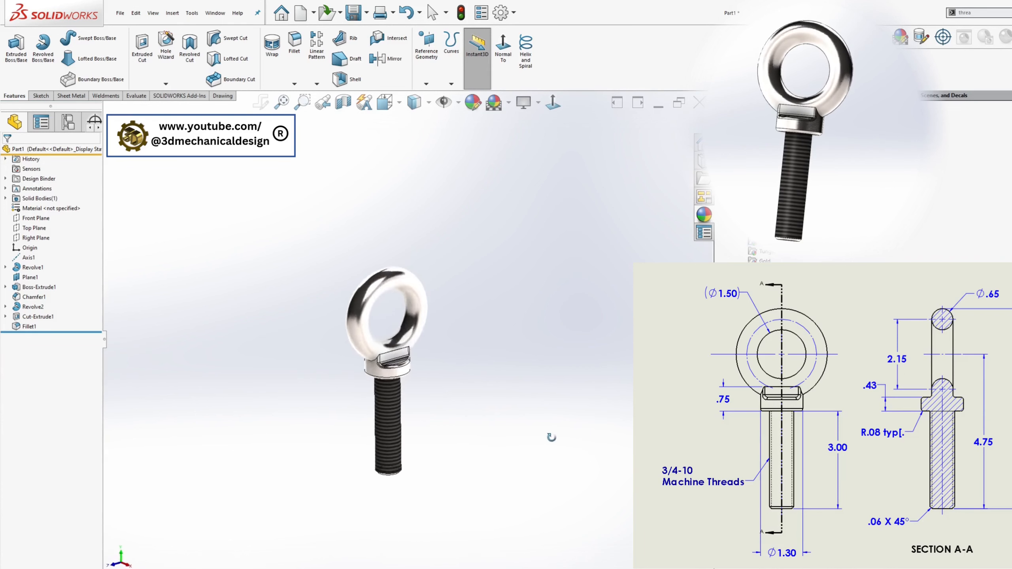